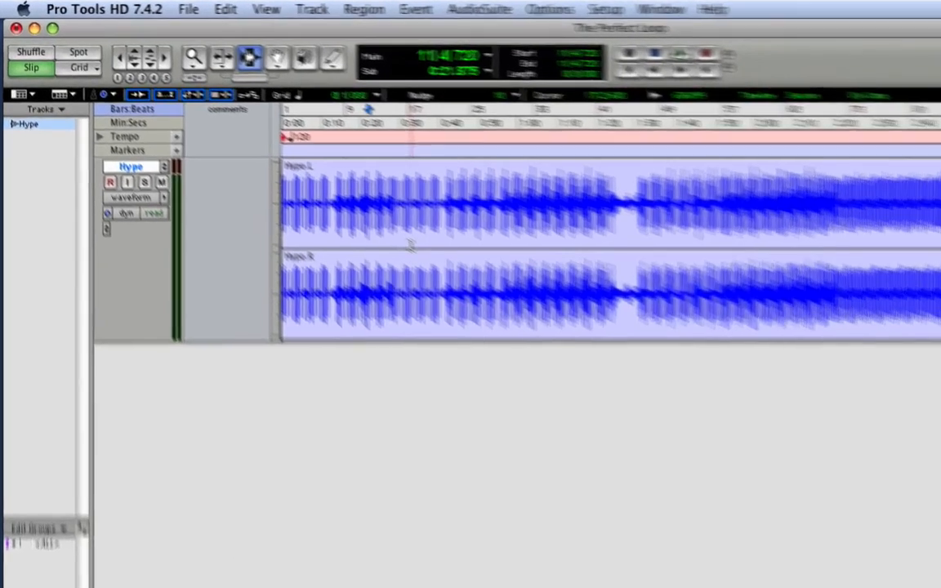
Play the opening of the Hype track from the session start and stop playback.
{"action": "key", "text": "Return"}
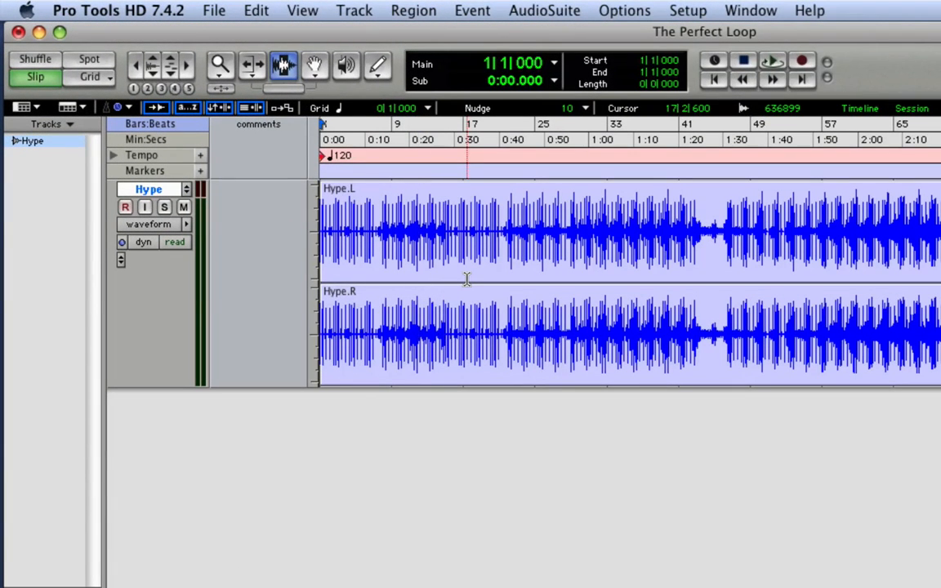
{"action": "key", "text": "space"}
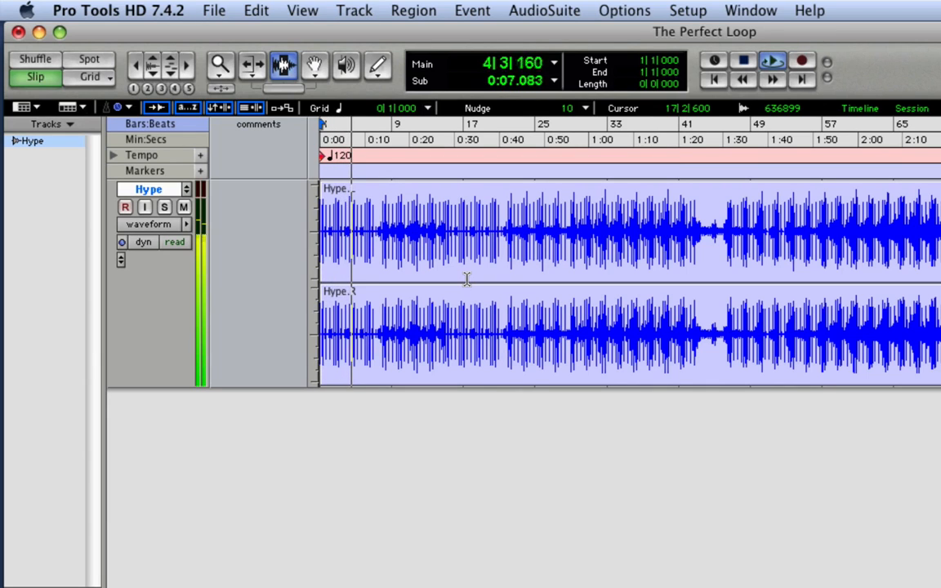
{"action": "key", "text": "space"}
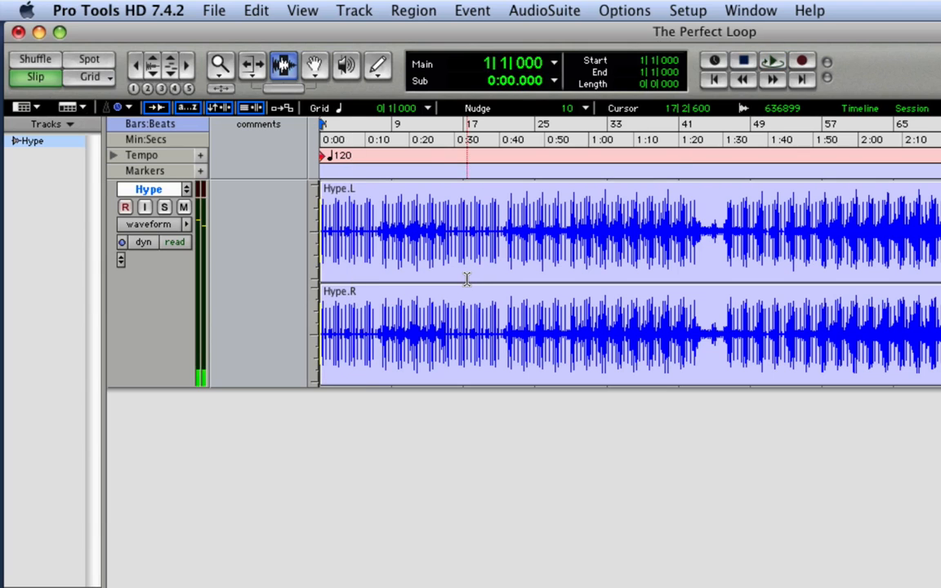
Place the insertion point at 7|2|360 in the Hype track and audition the music from there.
{"action": "left_click", "coordinate": [375, 239]}
{"action": "left_click_drag", "start_coordinate": [376, 239], "coordinate": [394, 253]}
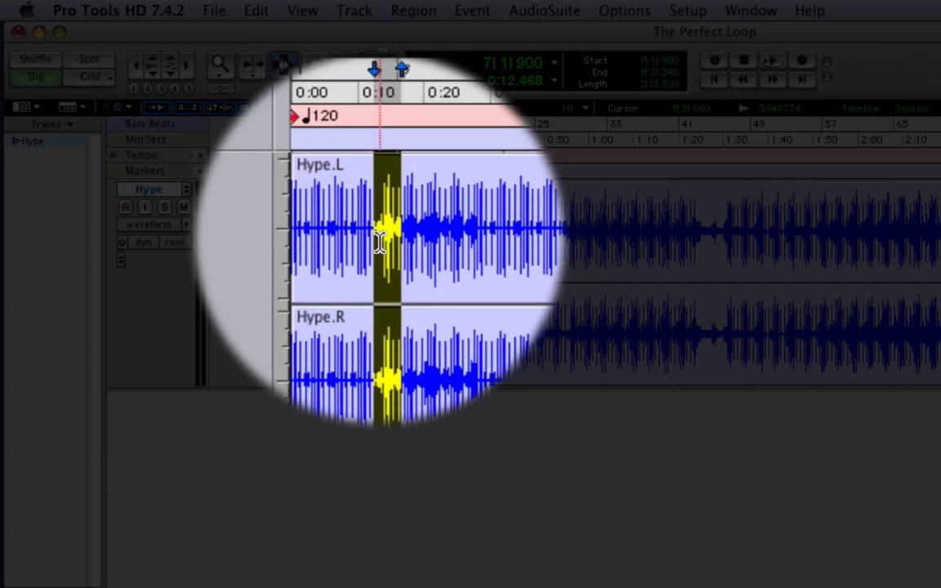
{"action": "left_click", "coordinate": [380, 238]}
{"action": "left_click", "coordinate": [378, 245]}
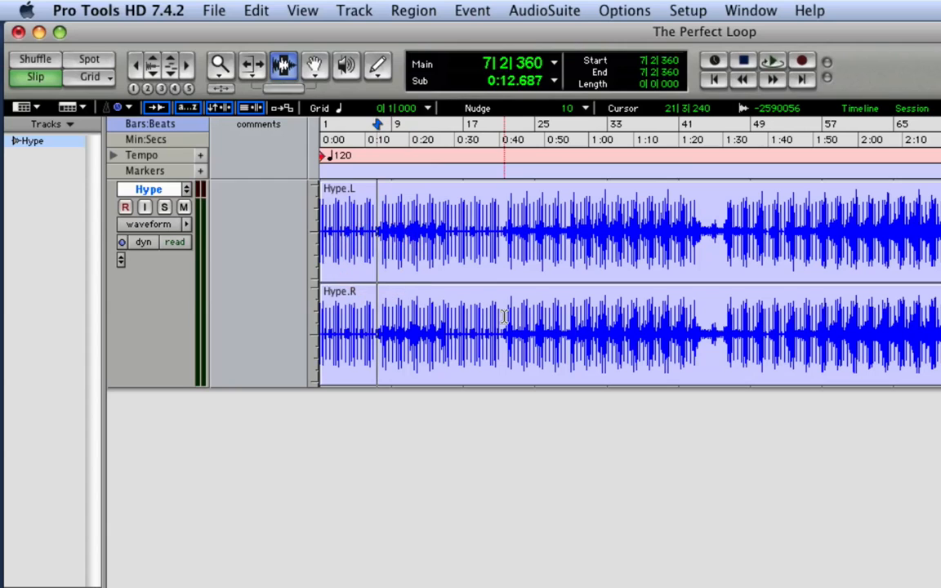
{"action": "key", "text": "space"}
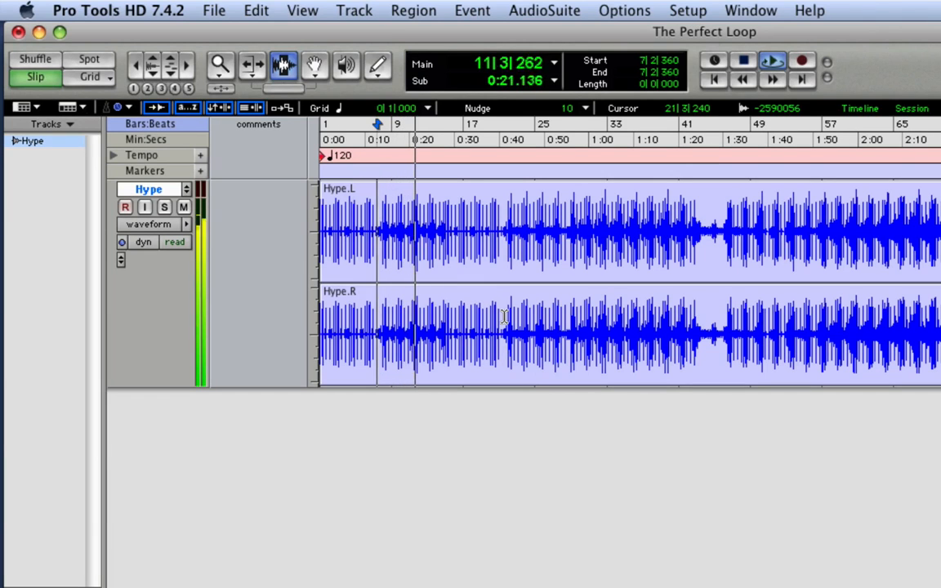
{"action": "key", "text": "space"}
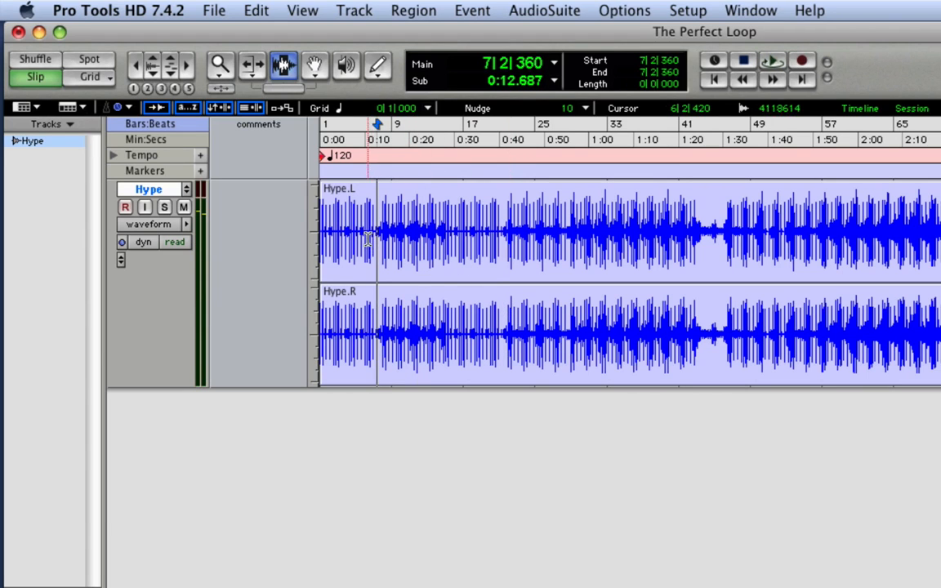
Select the Hype audio from 6|2|420 to 13|4|180, zoom in on the selection and audition its beginning.
{"action": "left_click_drag", "start_coordinate": [368, 236], "coordinate": [434, 253]}
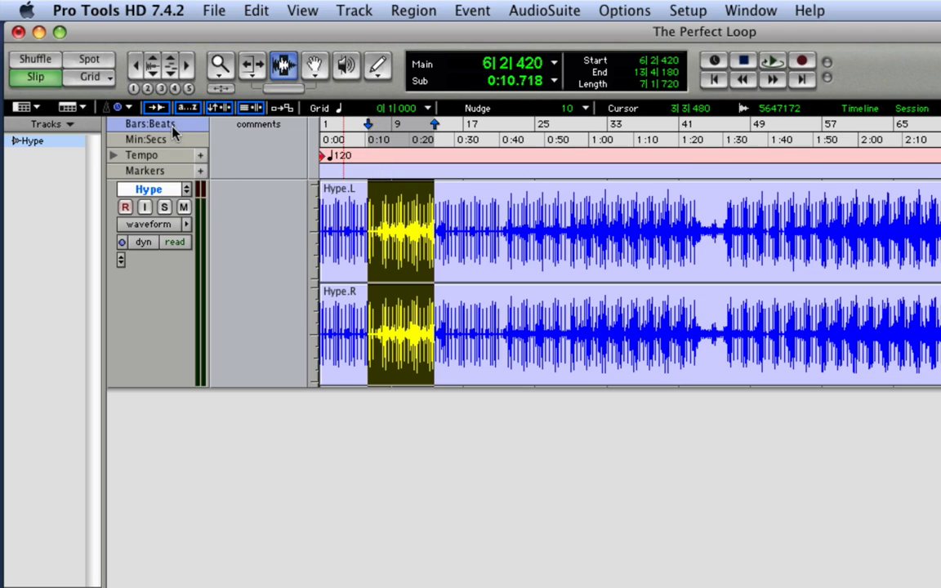
{"action": "left_click", "coordinate": [189, 108]}
{"action": "left_click", "coordinate": [187, 109]}
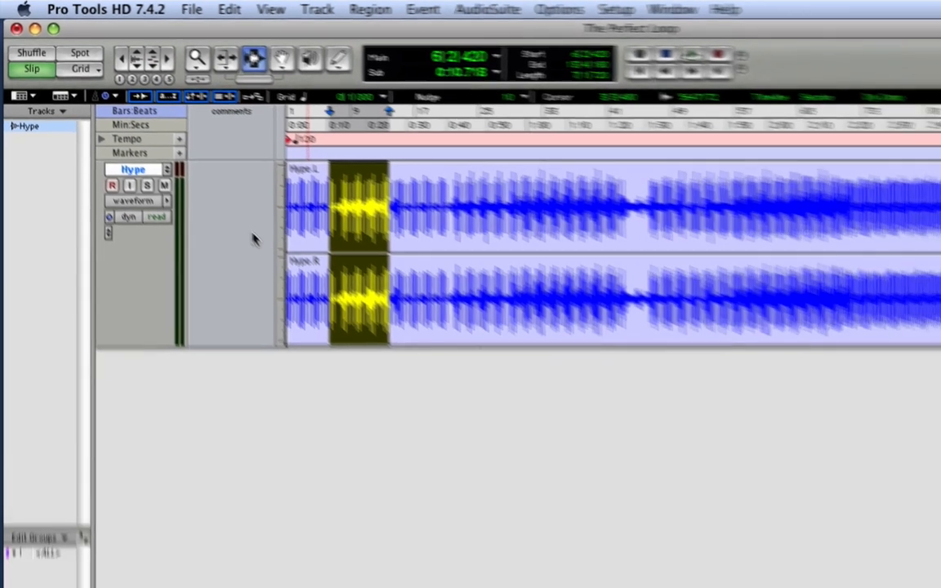
{"action": "key", "text": "e"}
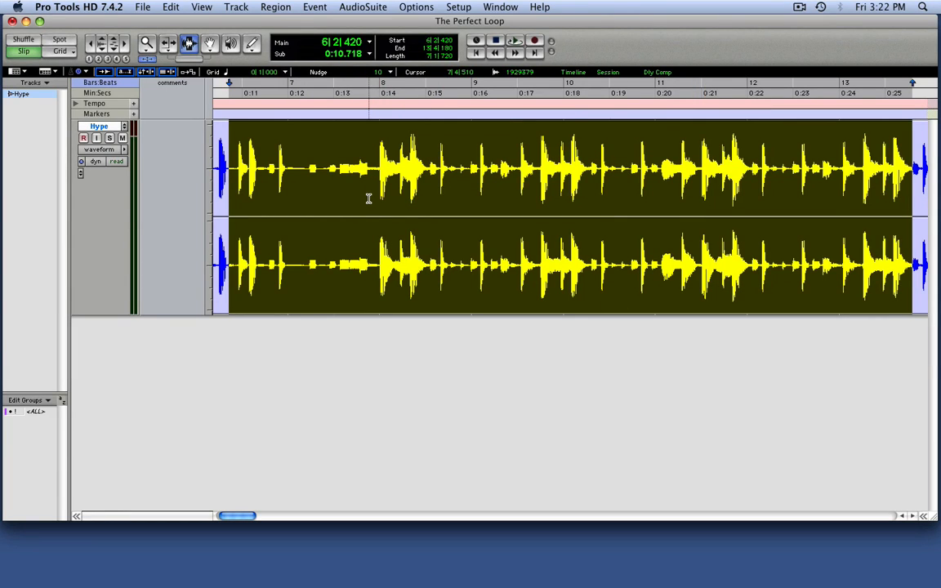
{"action": "key", "text": "space"}
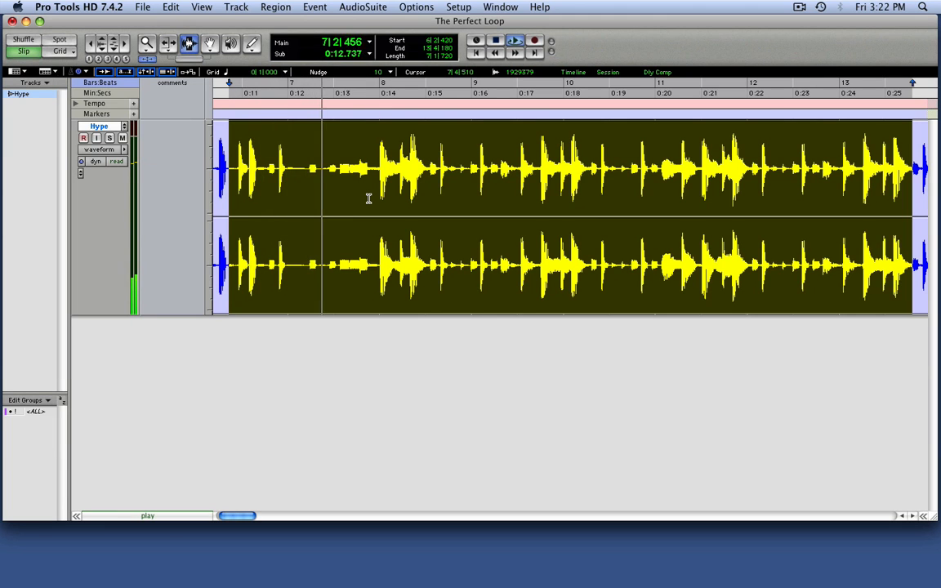
{"action": "key", "text": "space"}
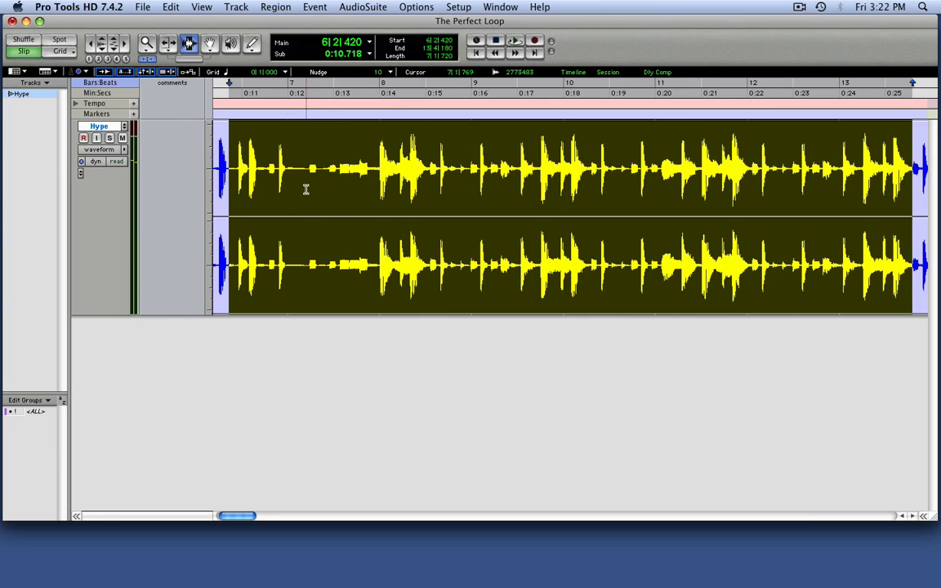
Advance the insertion point from 7|1|769 through the transients to the bar 8 downbeat at 8|1|025 and separate the region there.
{"action": "left_click", "coordinate": [306, 190]}
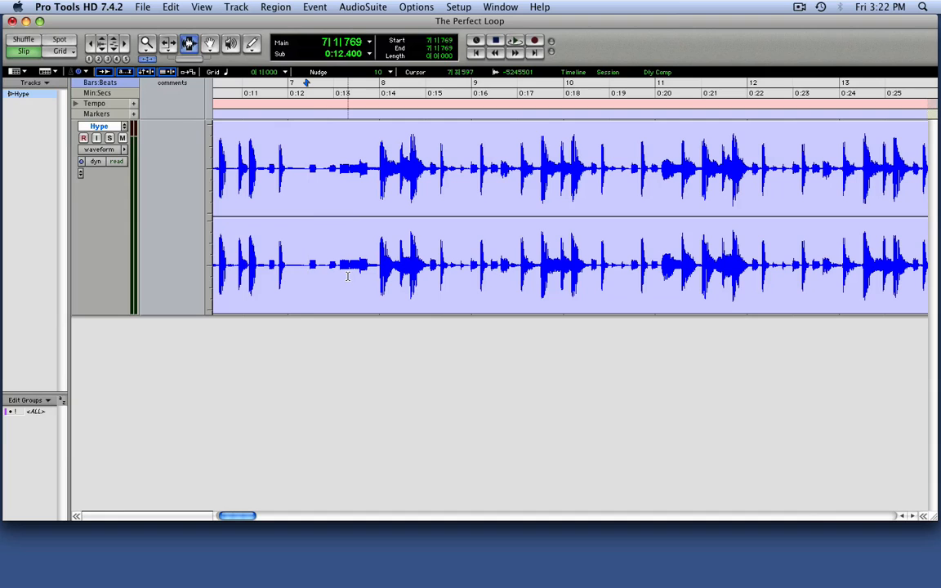
{"action": "key", "text": "Tab"}
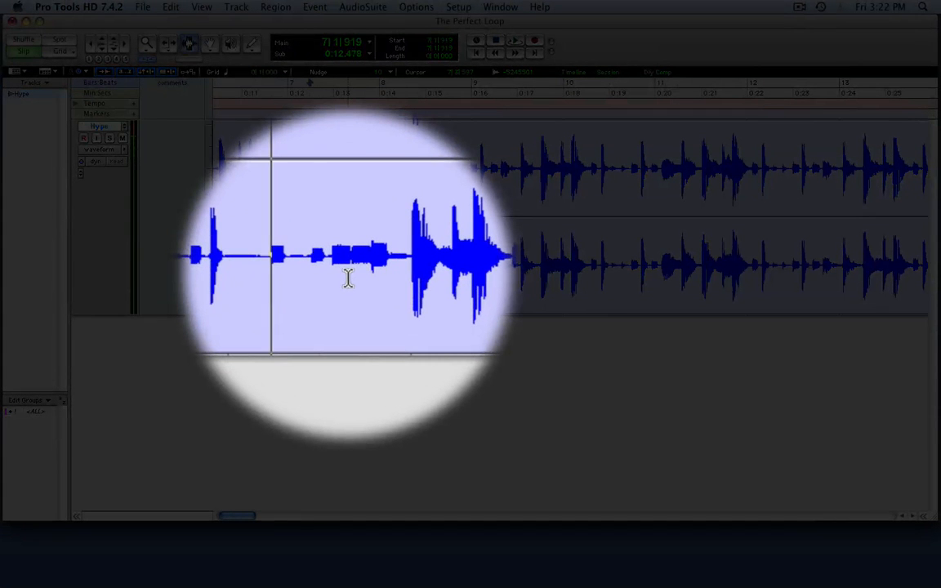
{"action": "key", "text": "Tab"}
{"action": "key", "text": "Tab"}
{"action": "key", "text": "Tab"}
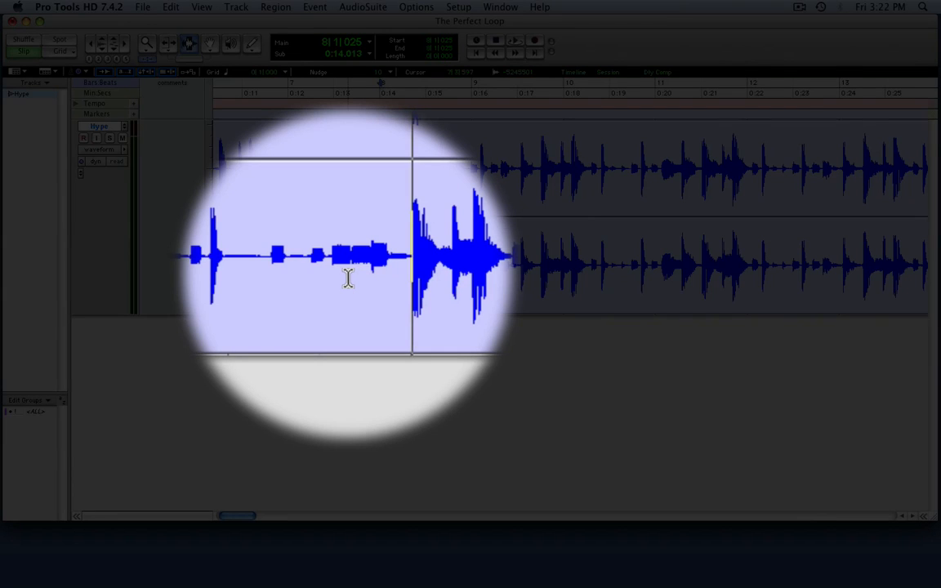
{"action": "key", "text": "super+e"}
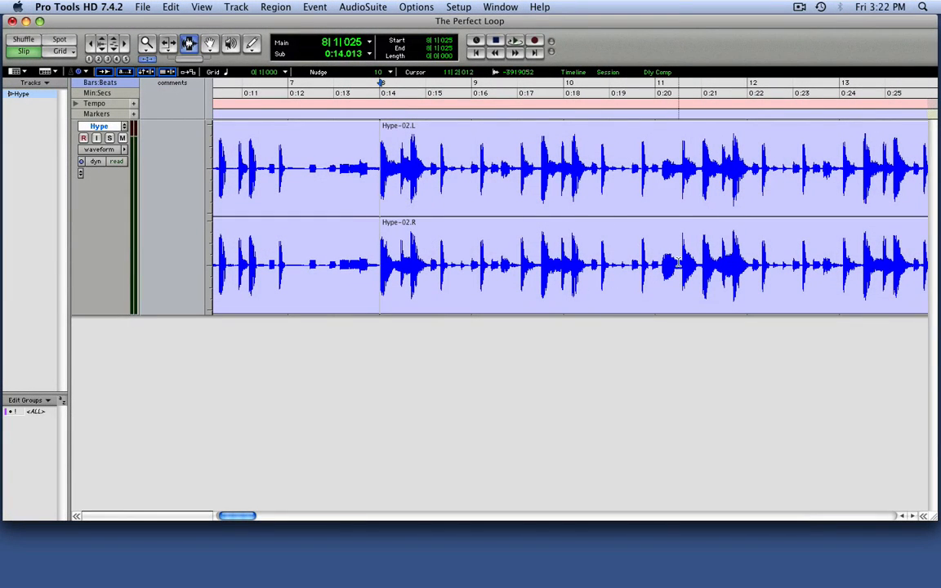
Audition the audio from the first split, locate the transient at 11|3|034 and separate the region at that point.
{"action": "key", "text": "space"}
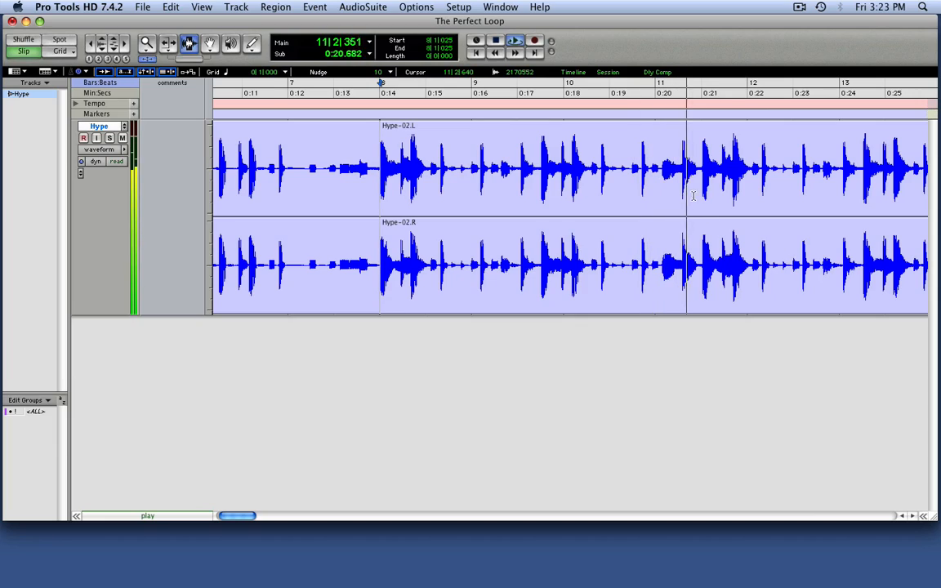
{"action": "key", "text": "space"}
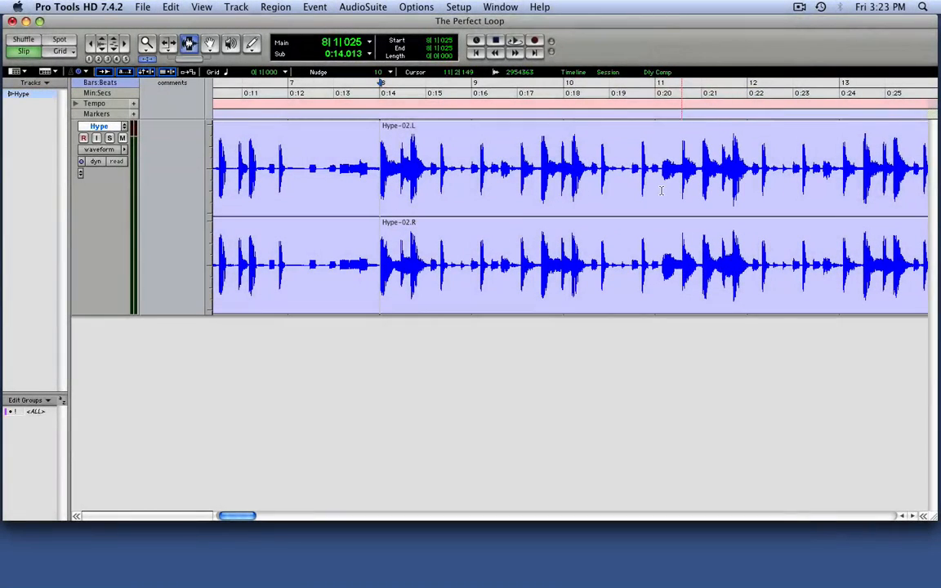
{"action": "left_click", "coordinate": [662, 185]}
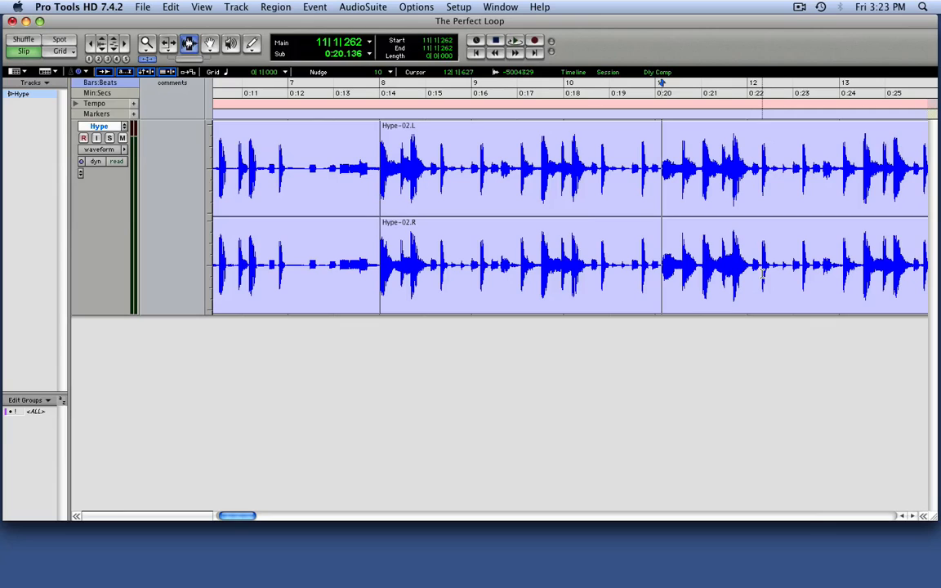
{"action": "key", "text": "space"}
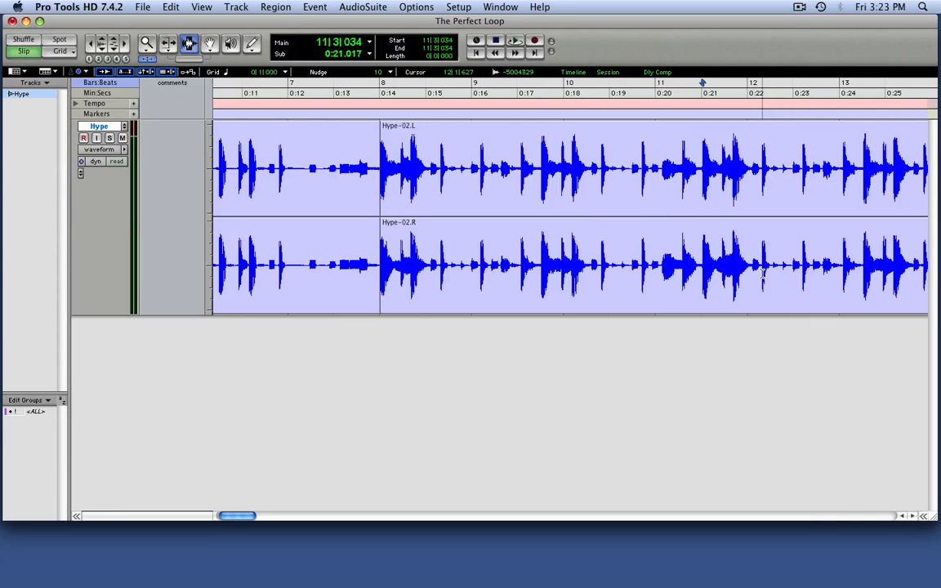
{"action": "key", "text": "space"}
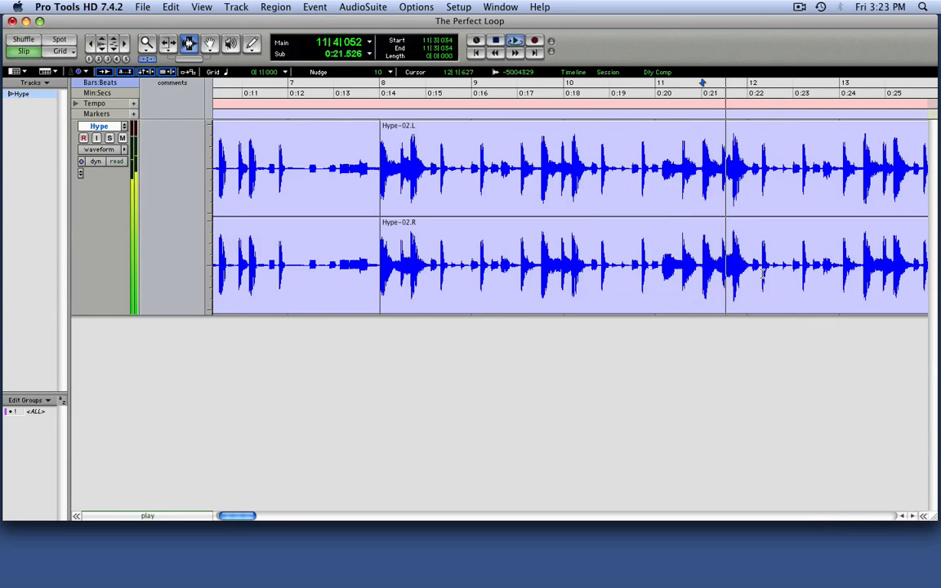
{"action": "key", "text": "space"}
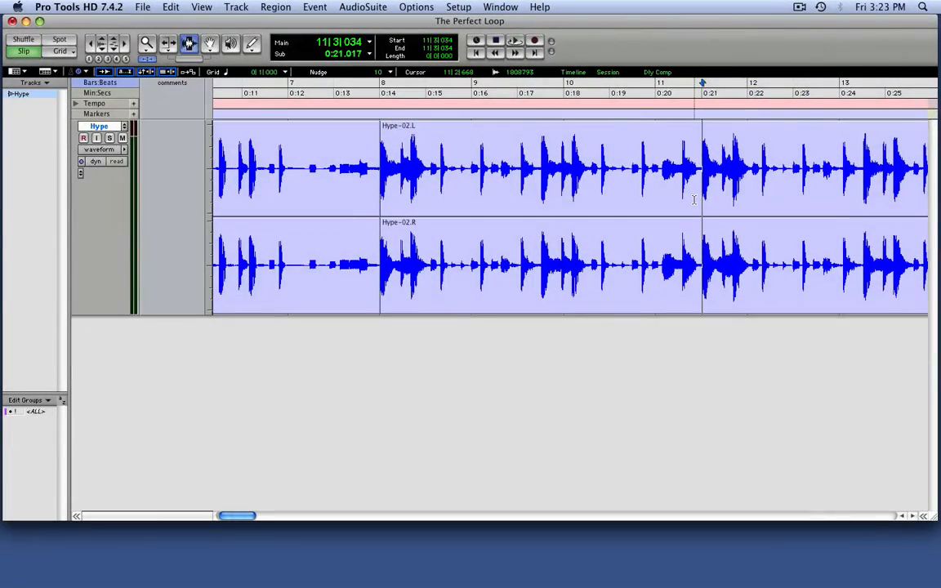
{"action": "key", "text": "super+e"}
Select the region between the two splits and play it as a loop to check its timing.
{"action": "double_click", "coordinate": [571, 196]}
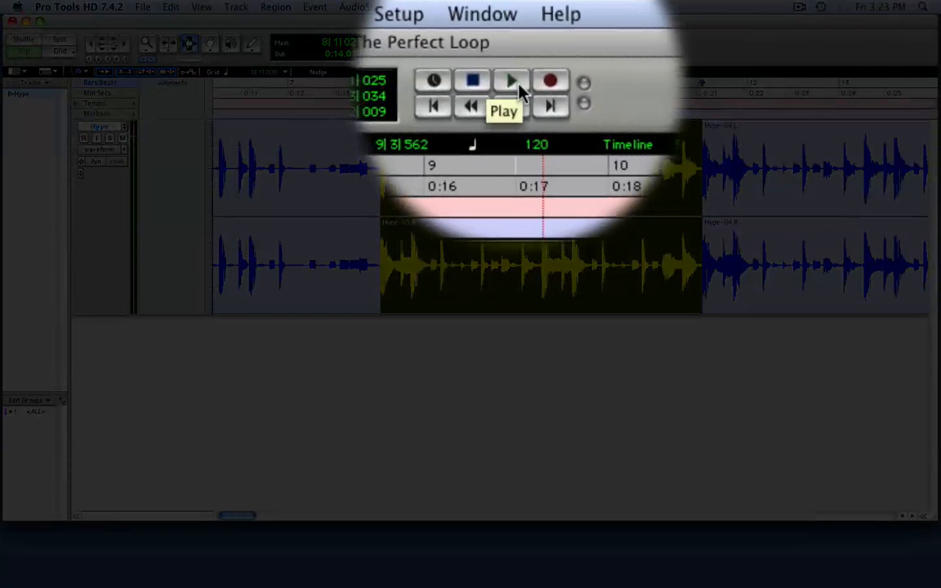
{"action": "left_click", "coordinate": [518, 84]}
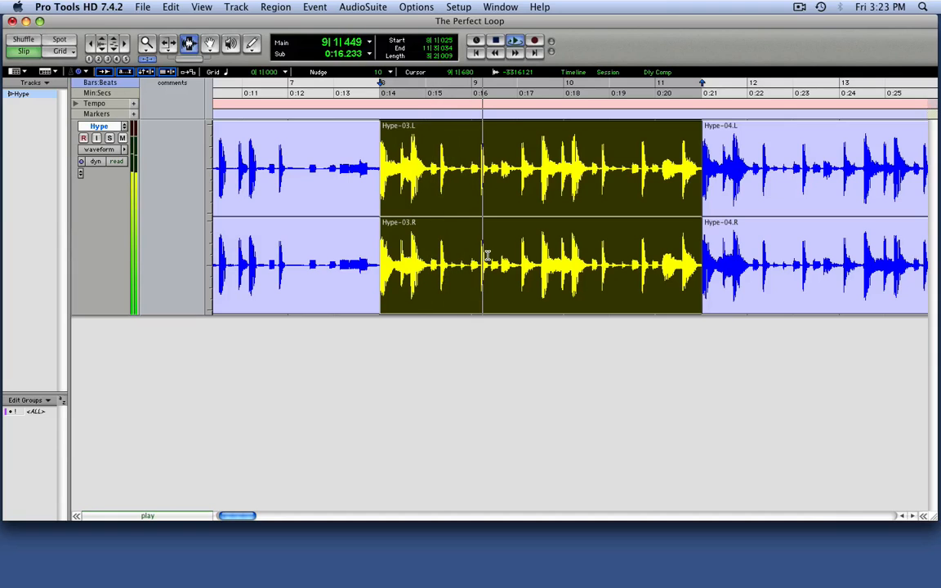
{"action": "key", "text": "space"}
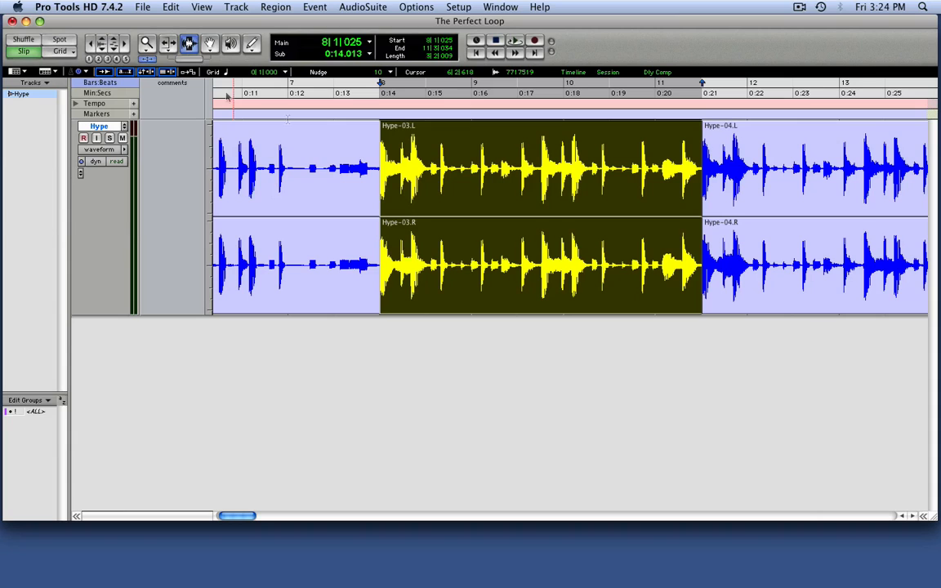
Try selecting the whole Hype track, and reselect only the region between the two splits.
{"action": "left_click", "coordinate": [533, 226]}
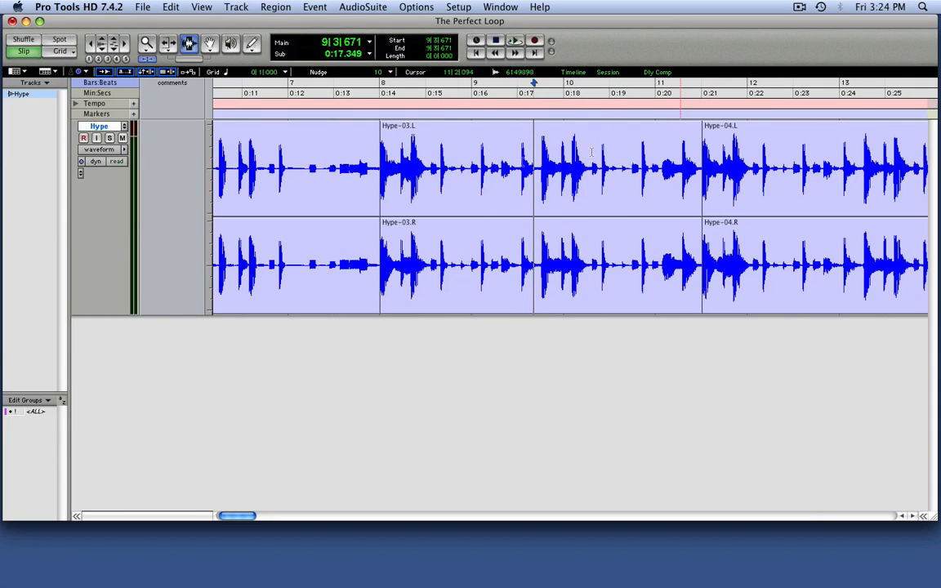
{"action": "key", "text": "super+e"}
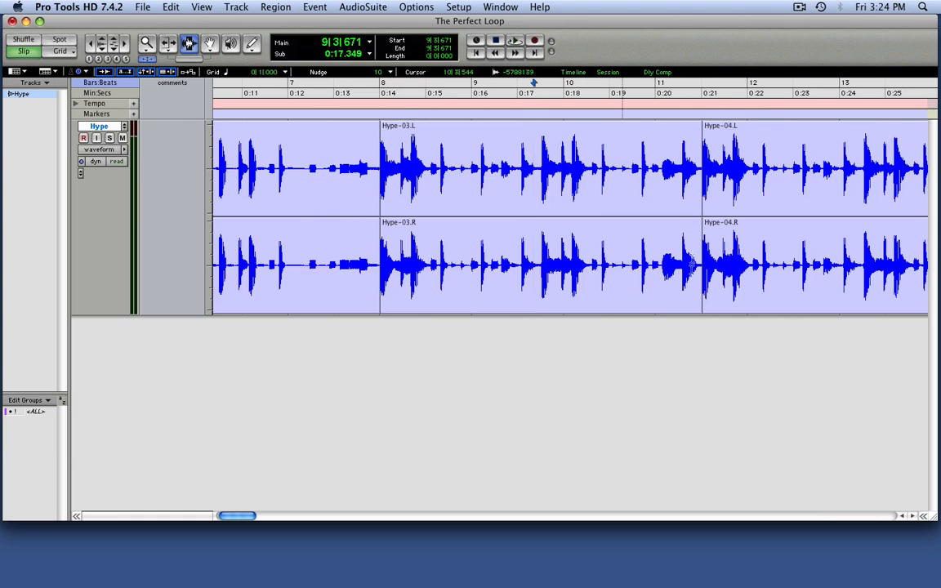
{"action": "triple_click", "coordinate": [490, 223]}
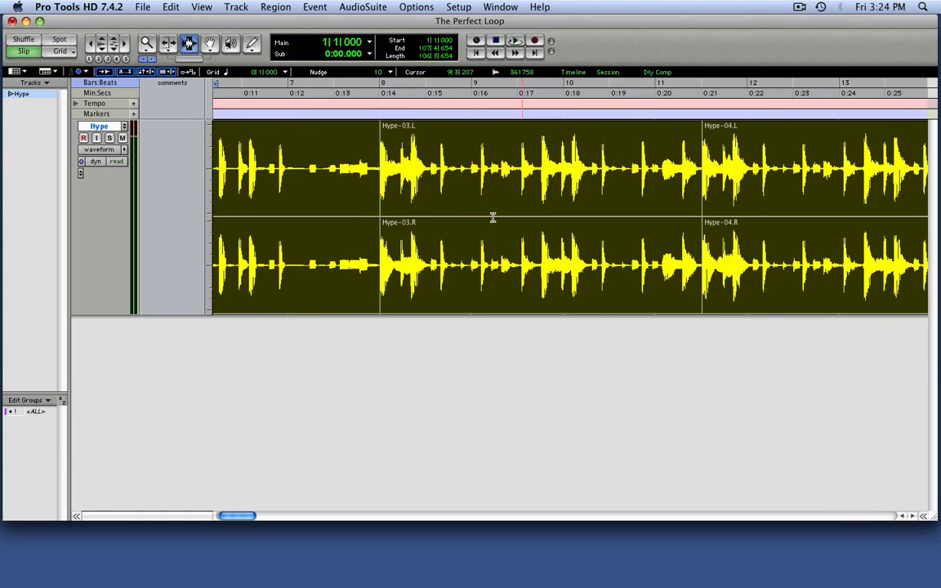
{"action": "left_click", "coordinate": [511, 355]}
{"action": "left_click", "coordinate": [486, 258]}
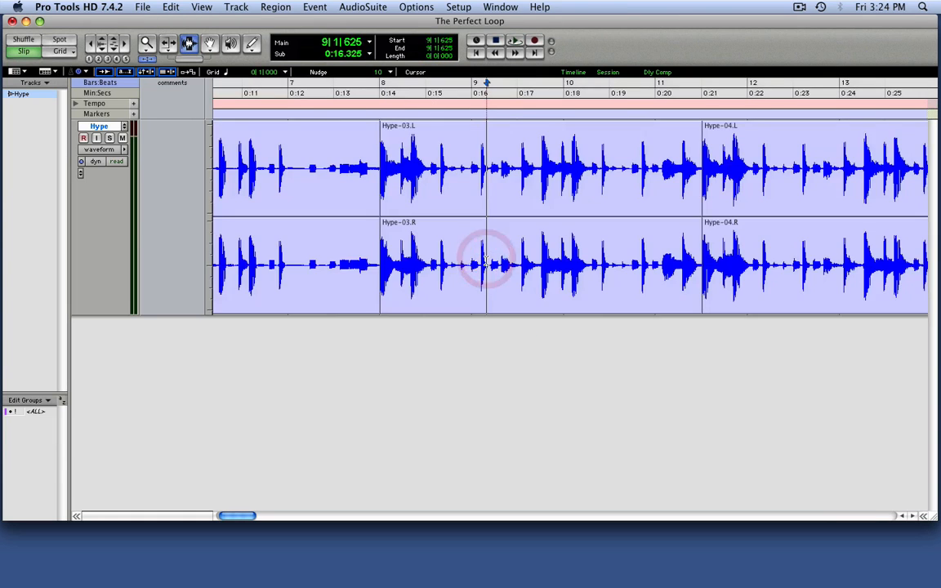
{"action": "double_click", "coordinate": [509, 258]}
{"action": "triple_click", "coordinate": [489, 261]}
{"action": "left_click", "coordinate": [531, 248]}
{"action": "triple_click", "coordinate": [533, 252]}
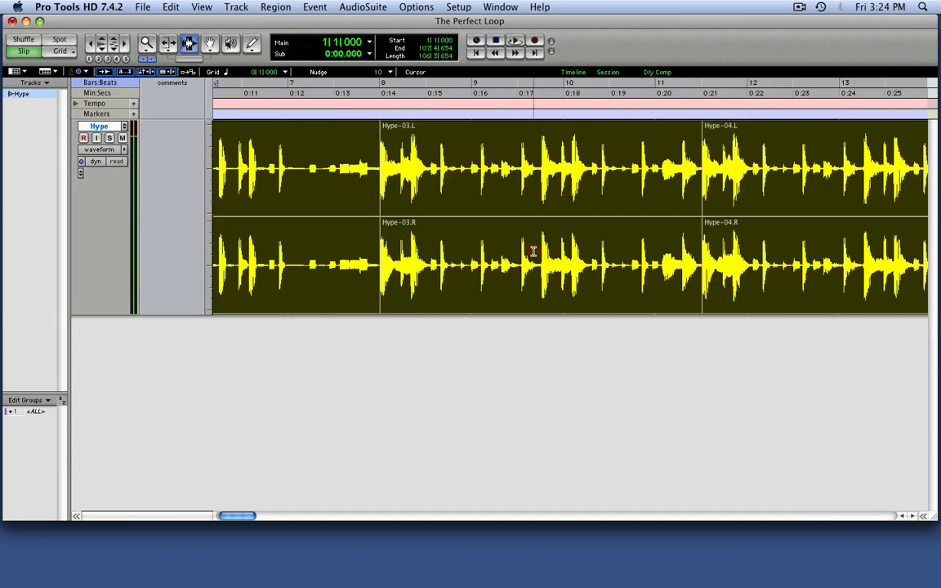
{"action": "left_click", "coordinate": [577, 268]}
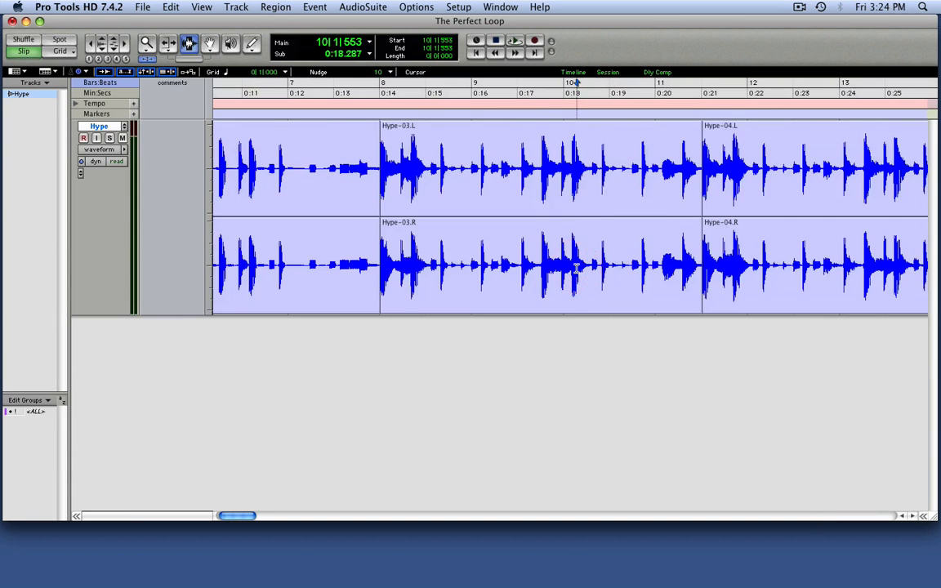
{"action": "double_click", "coordinate": [577, 268]}
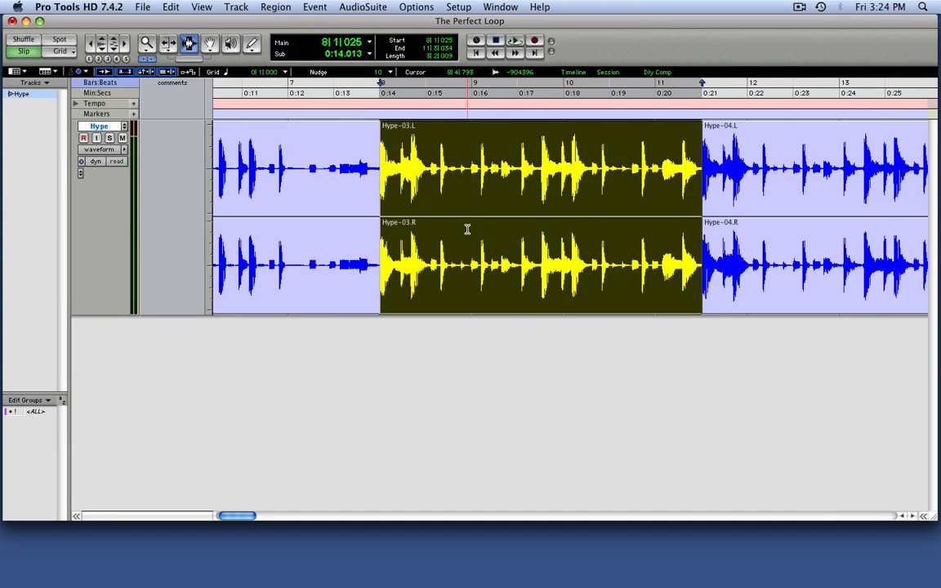
Undo the region splits and move the insertion point from 7|2|546 to the downbeat transient at 8|1|025.
{"action": "key", "text": "super+z"}
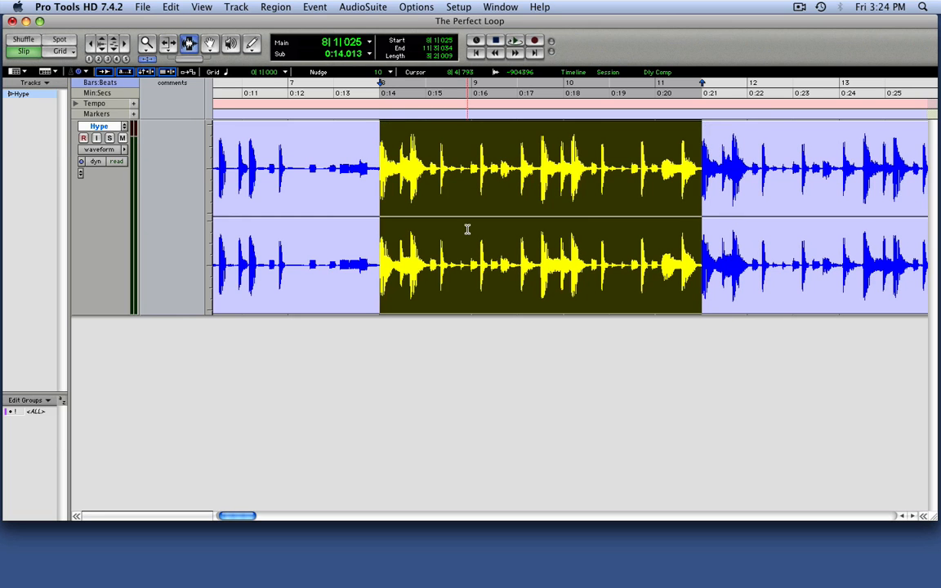
{"action": "left_click", "coordinate": [333, 229]}
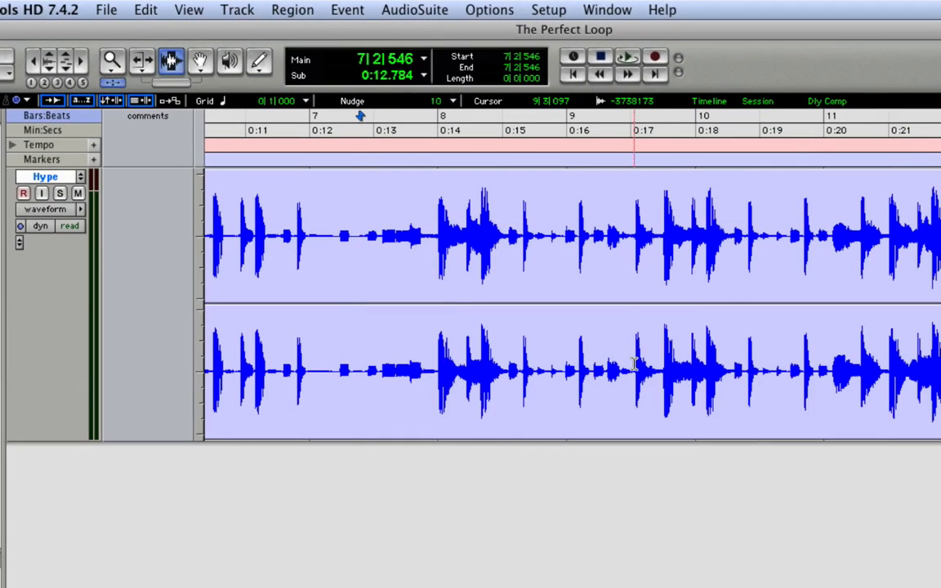
{"action": "key", "text": "space"}
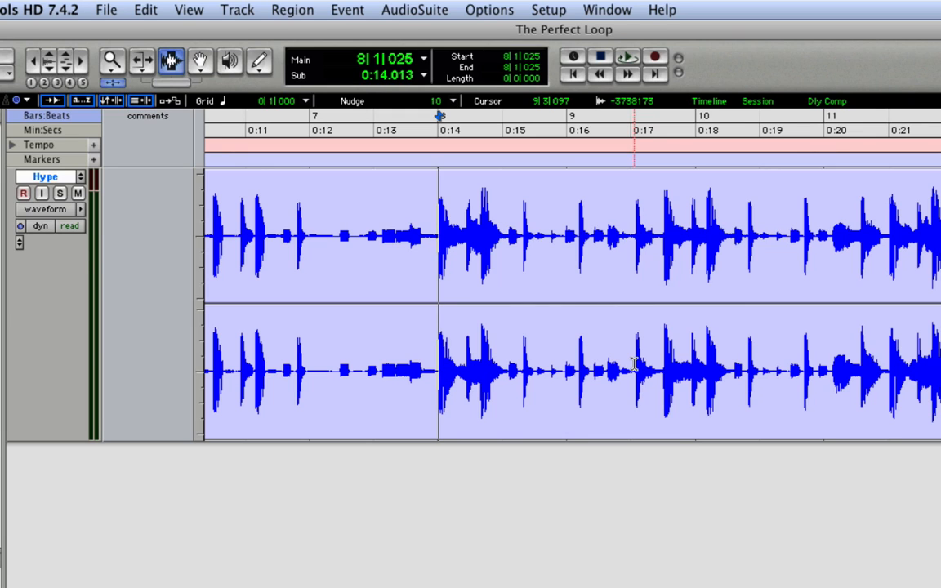
Play from the downbeat at 8|1|025 and extend the selection transient by transient until it ends at 11|3|034.
{"action": "key", "text": "space"}
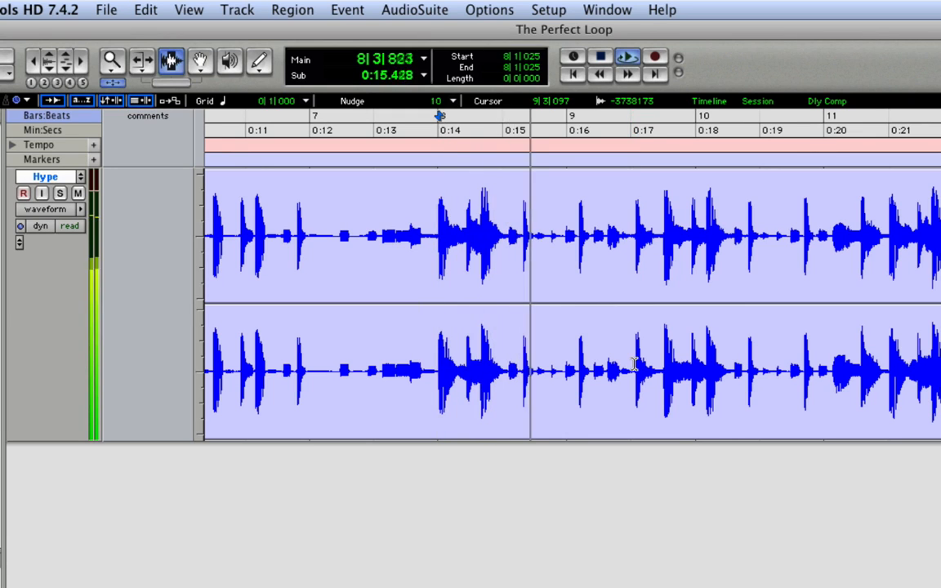
{"action": "key", "text": "shift+Tab"}
{"action": "key", "text": "shift+Tab"}
{"action": "key", "text": "shift+Tab"}
{"action": "key", "text": "shift+Tab"}
{"action": "key", "text": "shift+Tab"}
{"action": "key", "text": "shift+Tab"}
{"action": "key", "text": "shift+Tab"}
{"action": "key", "text": "shift+Tab"}
{"action": "key", "text": "shift+Tab"}
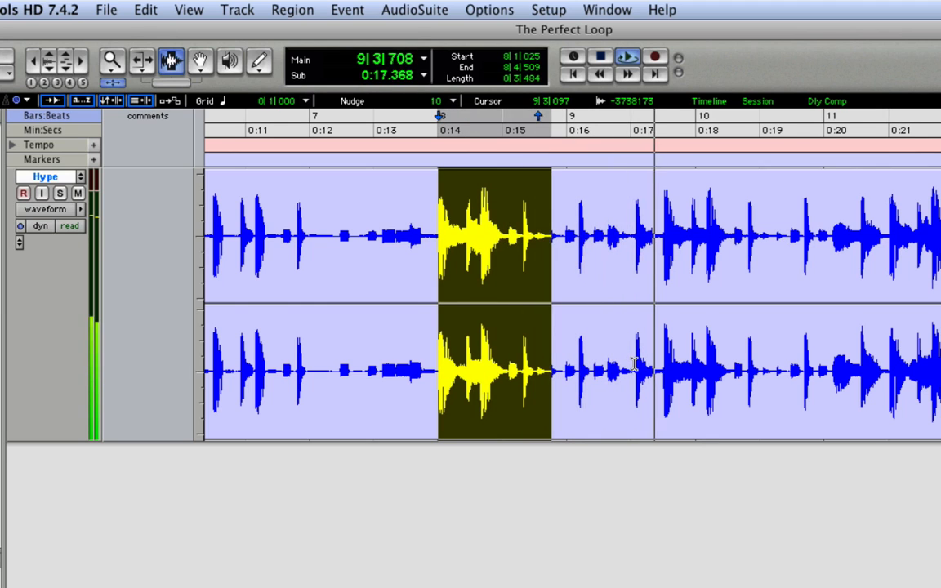
{"action": "key", "text": "shift+Tab"}
{"action": "key", "text": "shift+Tab"}
{"action": "key", "text": "shift+Tab"}
{"action": "key", "text": "shift+Tab"}
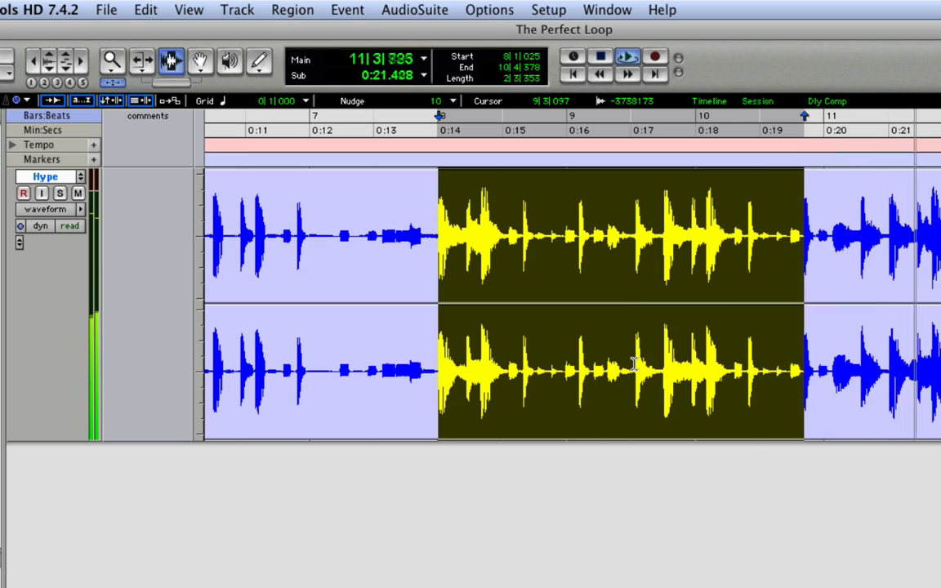
{"action": "key", "text": "shift+Tab"}
{"action": "key", "text": "shift+Tab"}
{"action": "key", "text": "shift+Tab"}
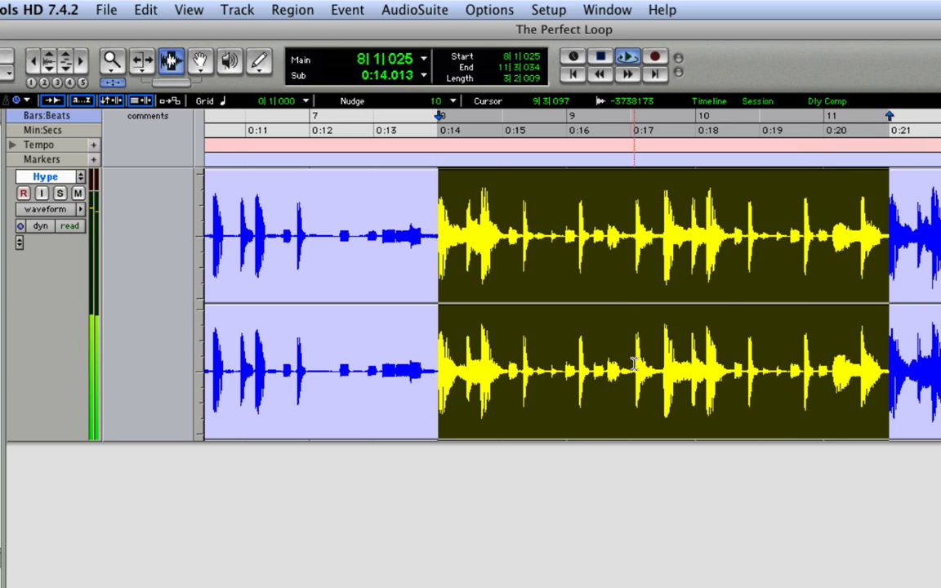
{"action": "key", "text": "space"}
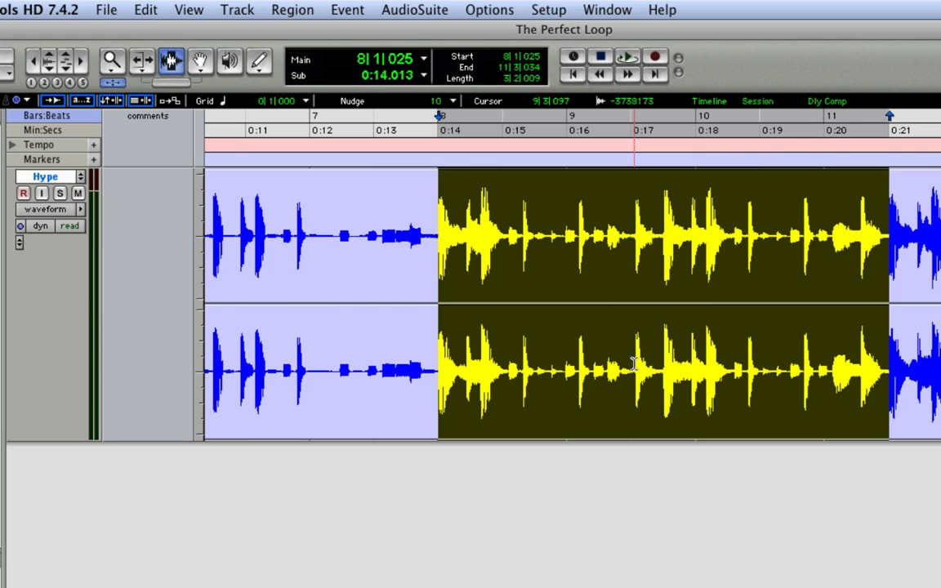
Audition the selection as a loop and capture it as a region named Loop 1.
{"action": "key", "text": "space"}
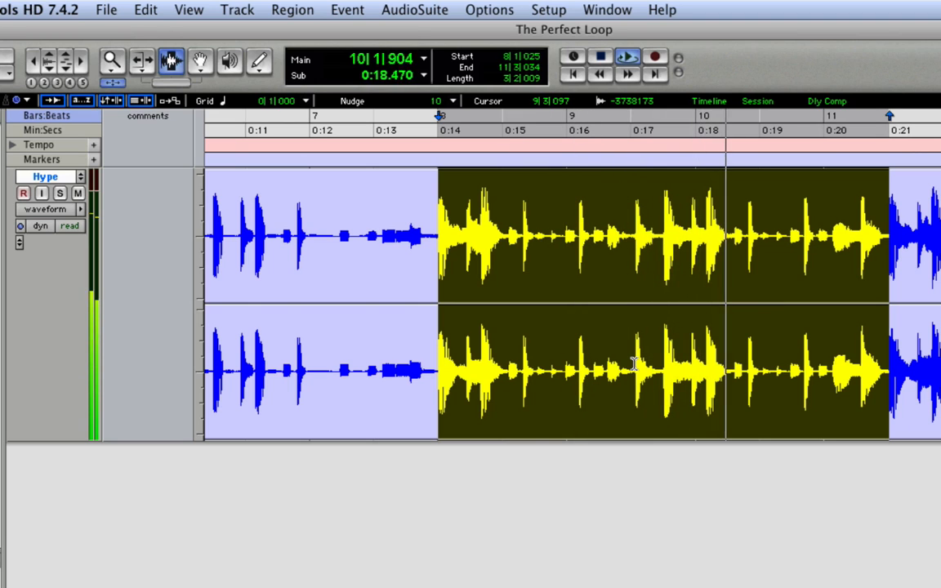
{"action": "key", "text": "space"}
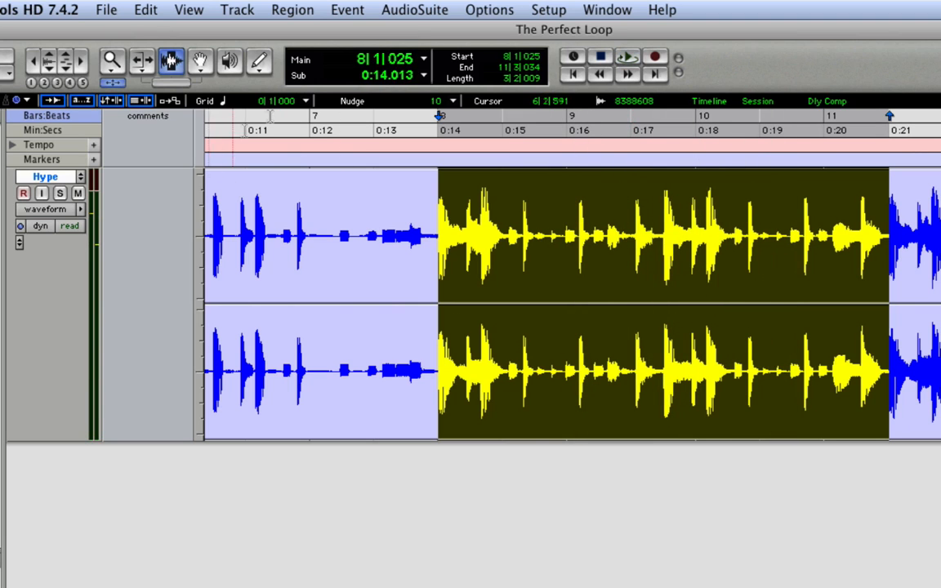
{"action": "left_click", "coordinate": [287, 8]}
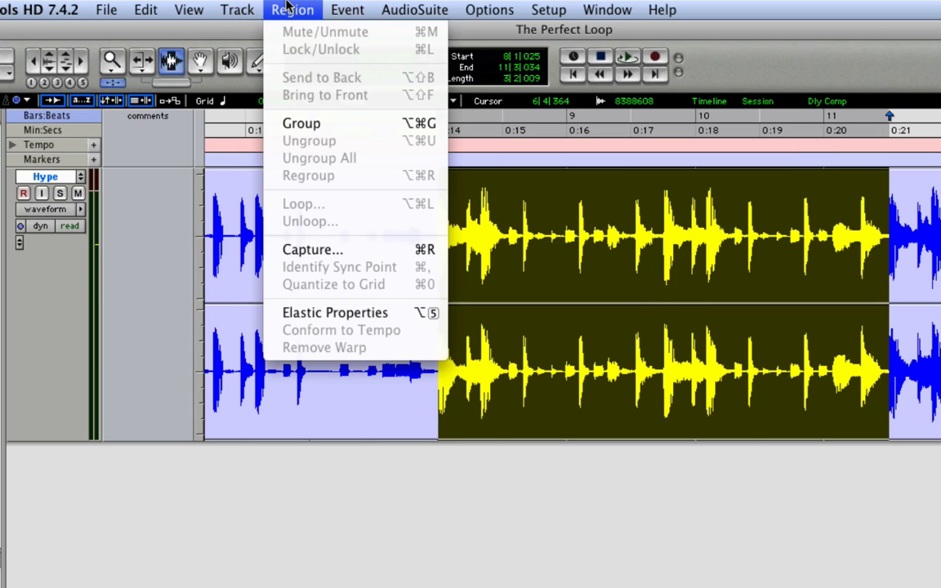
{"action": "left_click", "coordinate": [338, 250]}
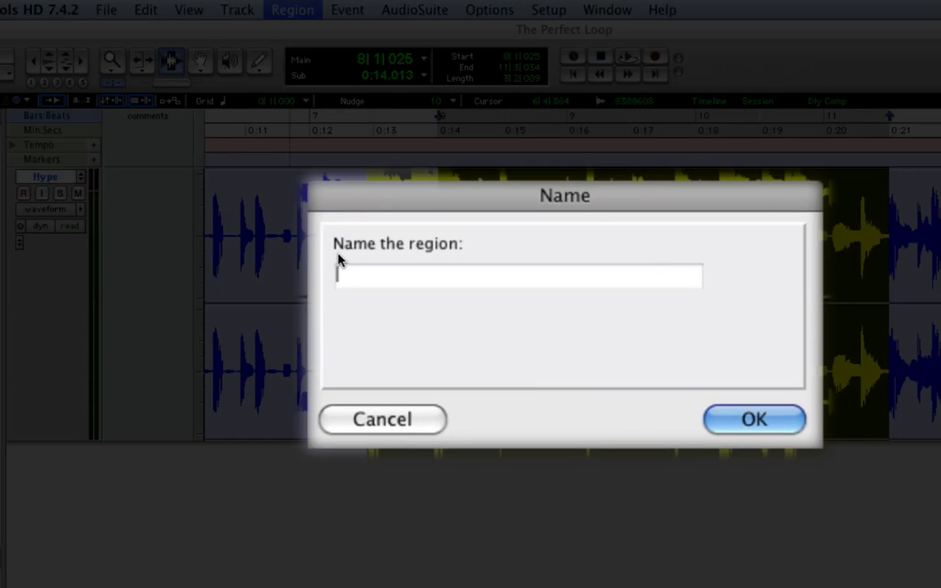
{"action": "type", "text": "Loop 1"}
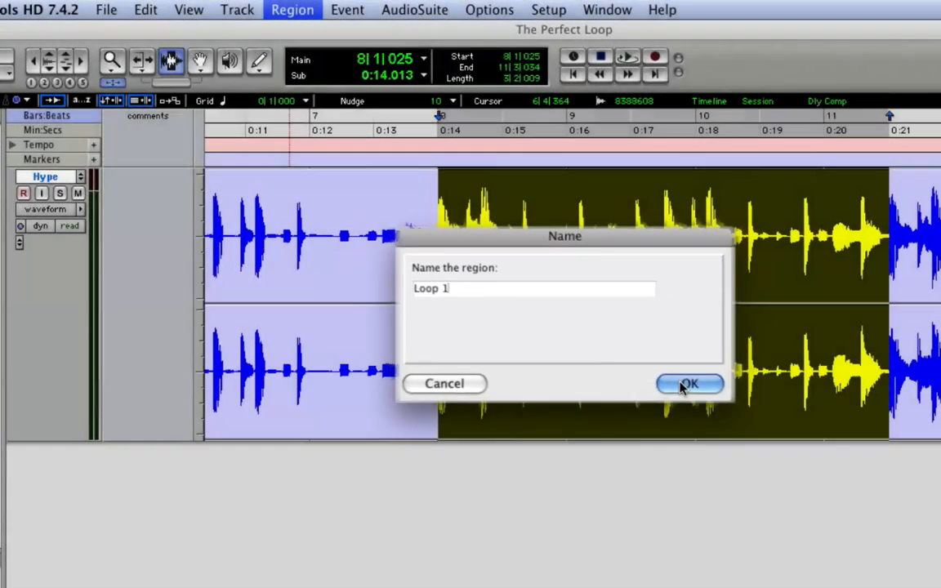
{"action": "left_click", "coordinate": [679, 384]}
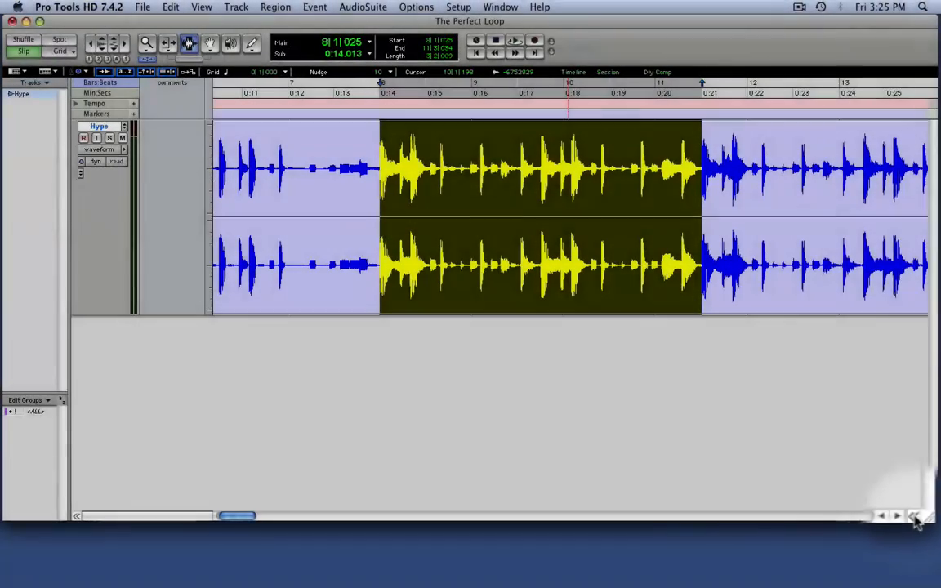
Show the region list to check the captured Loop 1, hide it again and clear the track selection.
{"action": "left_click", "coordinate": [926, 516]}
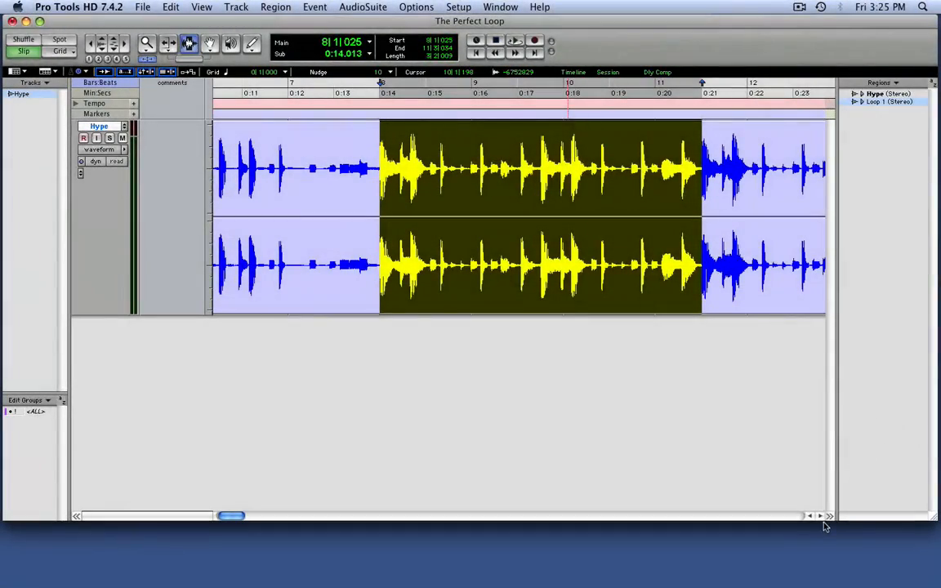
{"action": "left_click", "coordinate": [830, 517]}
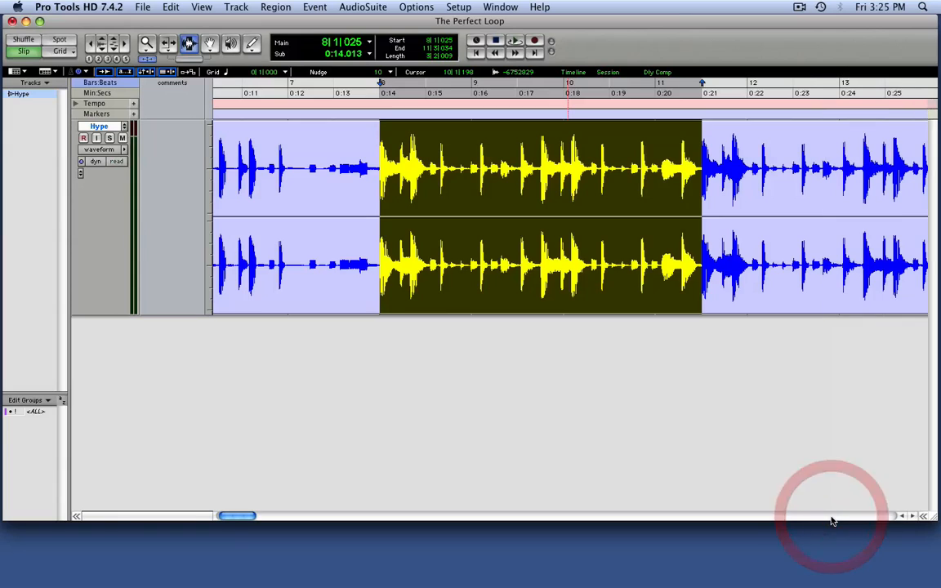
{"action": "left_click", "coordinate": [724, 266]}
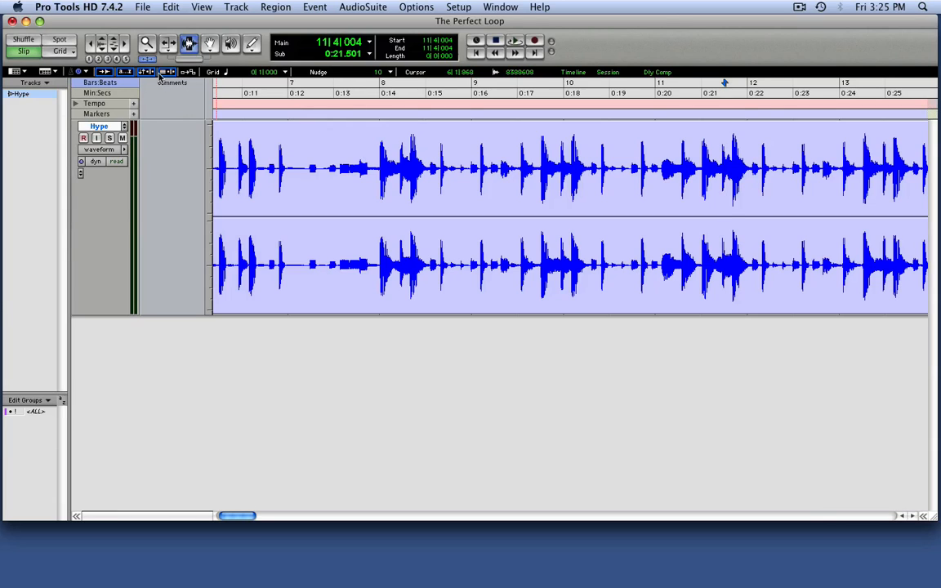
Select the sparse breakdown from 42|2|780 to 47|2|900 in the whole track and audition it up close.
{"action": "key", "text": "e"}
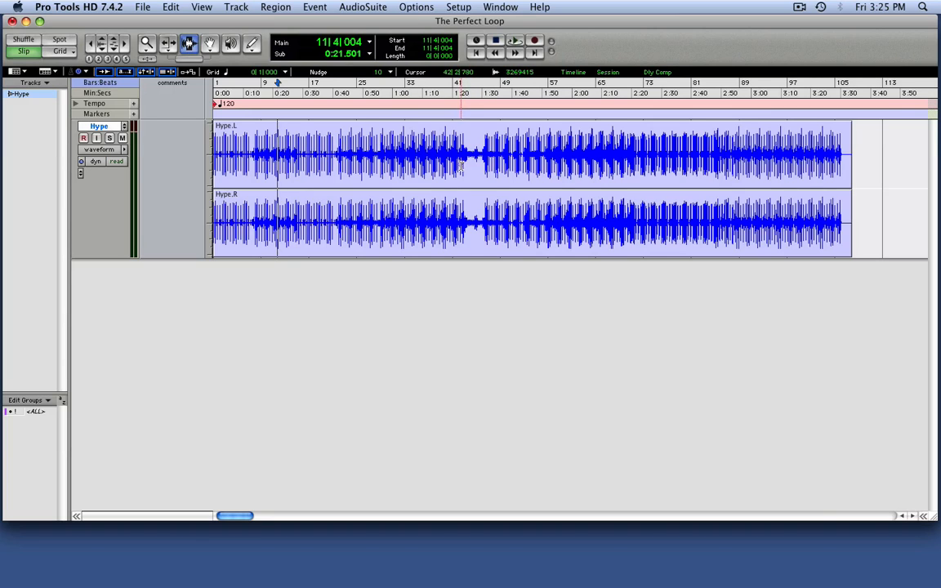
{"action": "left_click_drag", "start_coordinate": [461, 167], "coordinate": [491, 171]}
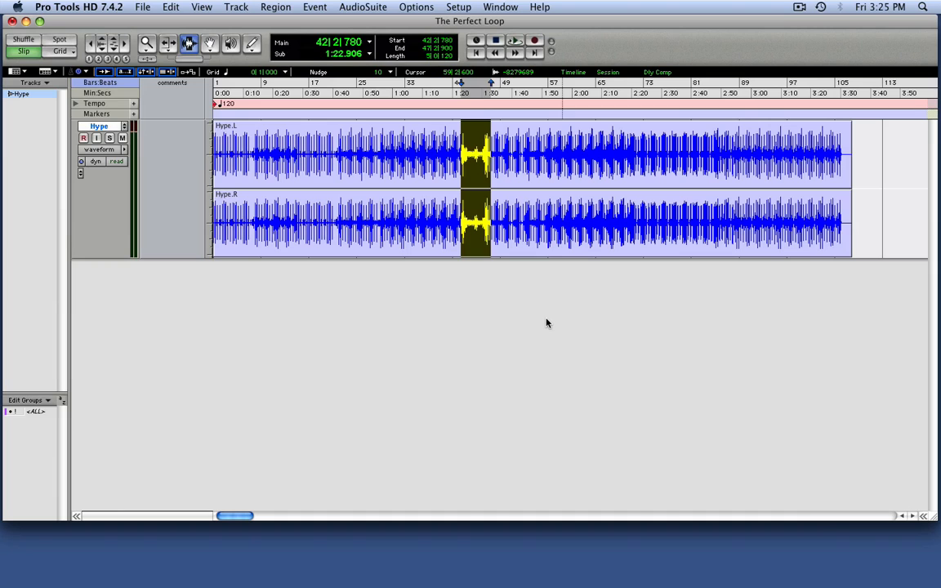
{"action": "key", "text": "space"}
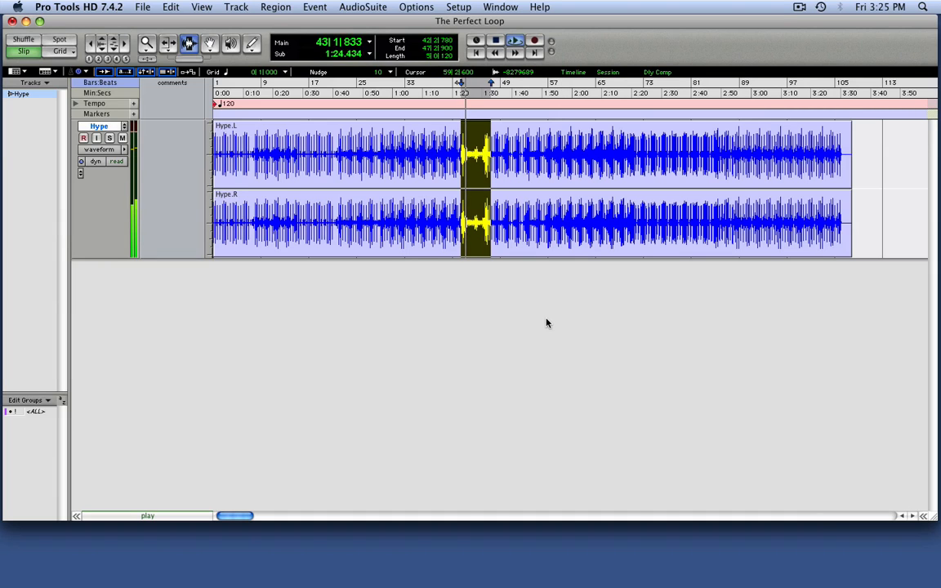
{"action": "key", "text": "ctrl+super+e"}
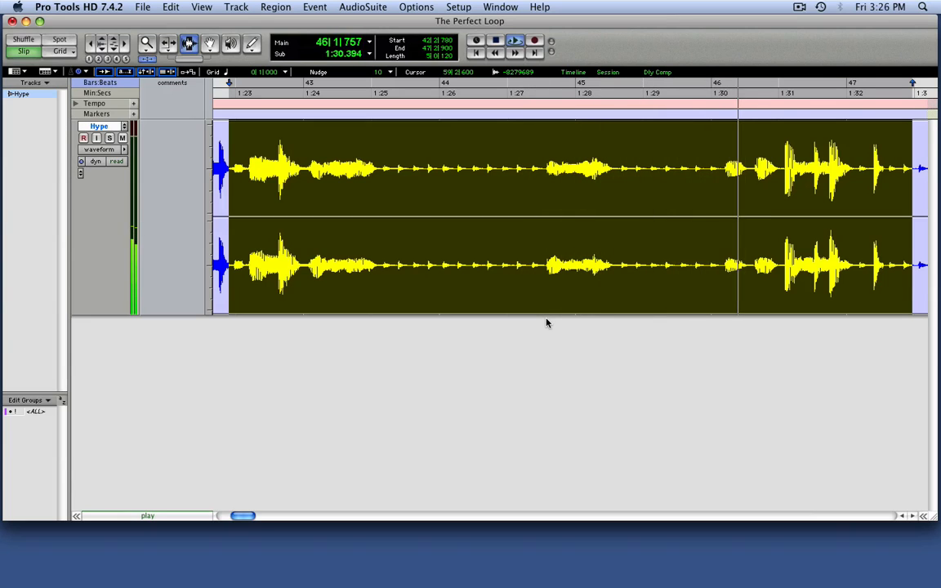
{"action": "key", "text": "space"}
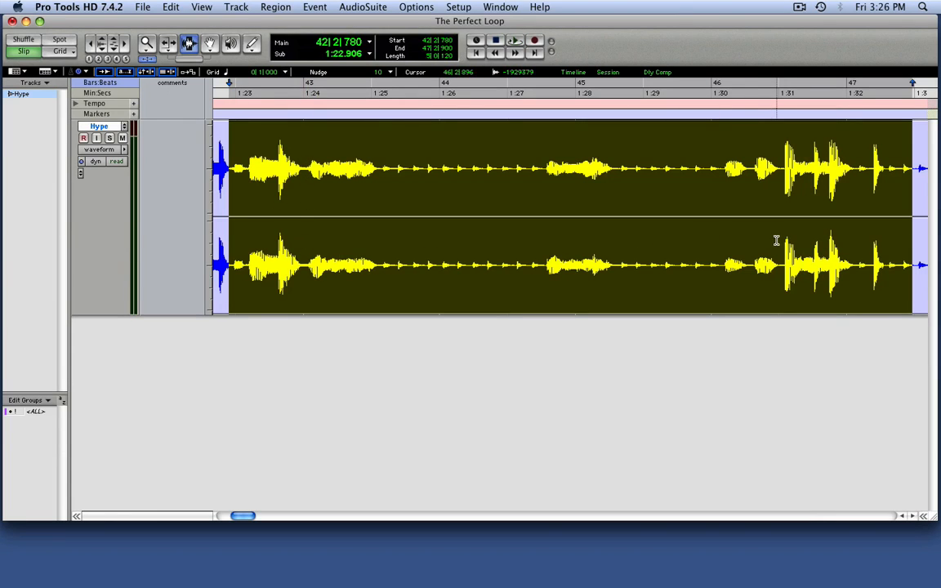
Move the insertion point from 42|3|427 to the transient at 43|1|158 and separate the region there.
{"action": "left_click", "coordinate": [251, 189]}
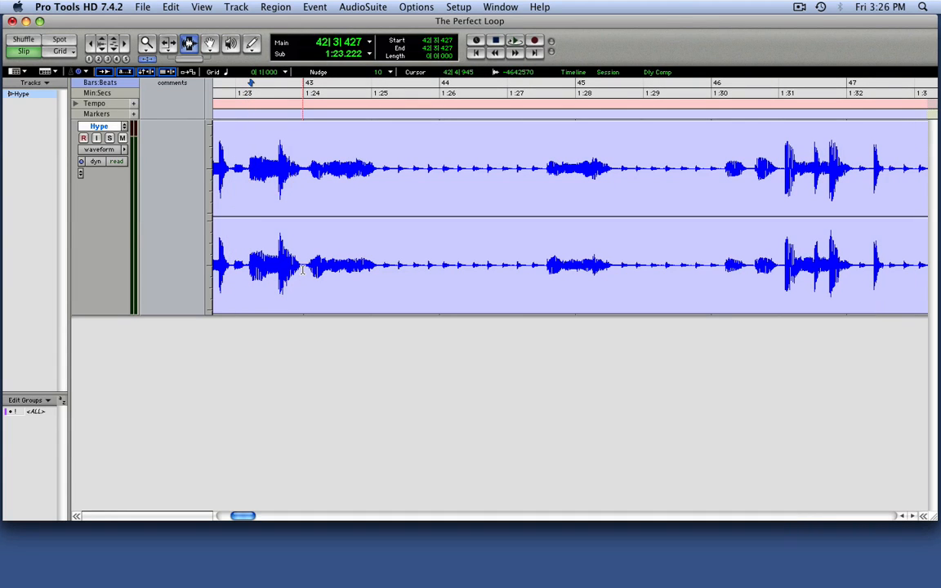
{"action": "key", "text": "space"}
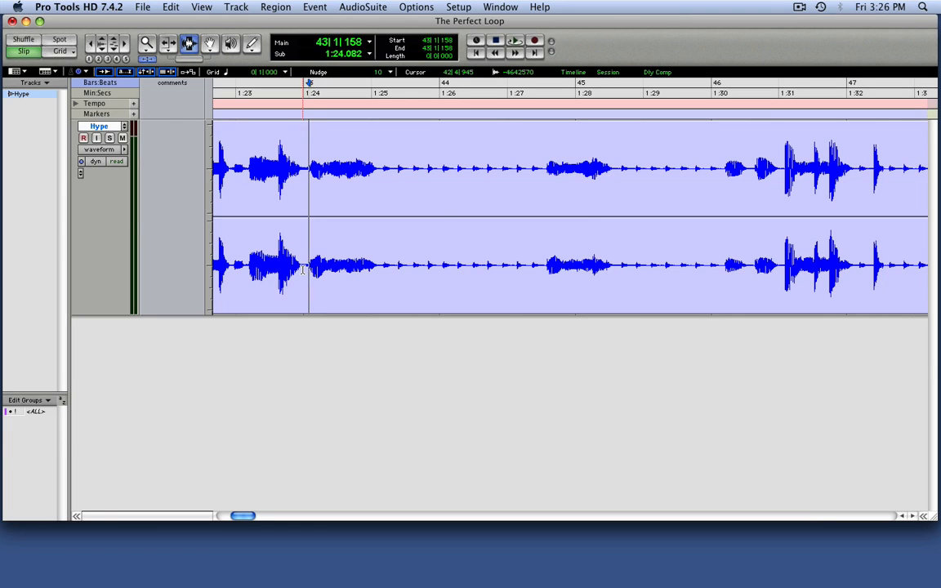
{"action": "key", "text": "super+e"}
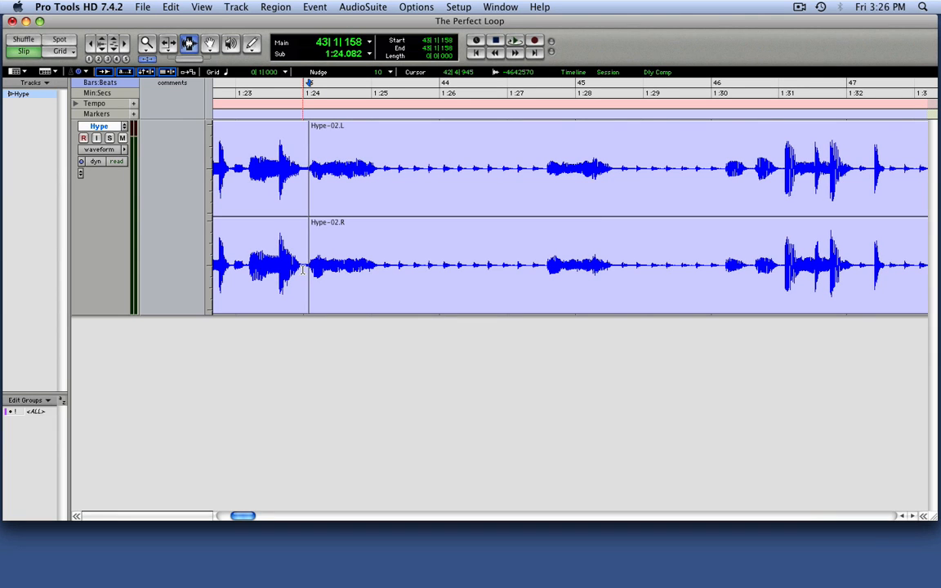
Audition the audio from the split at 43|1|158, locate the transient at 46|3|164 and separate the region at that point.
{"action": "key", "text": "space"}
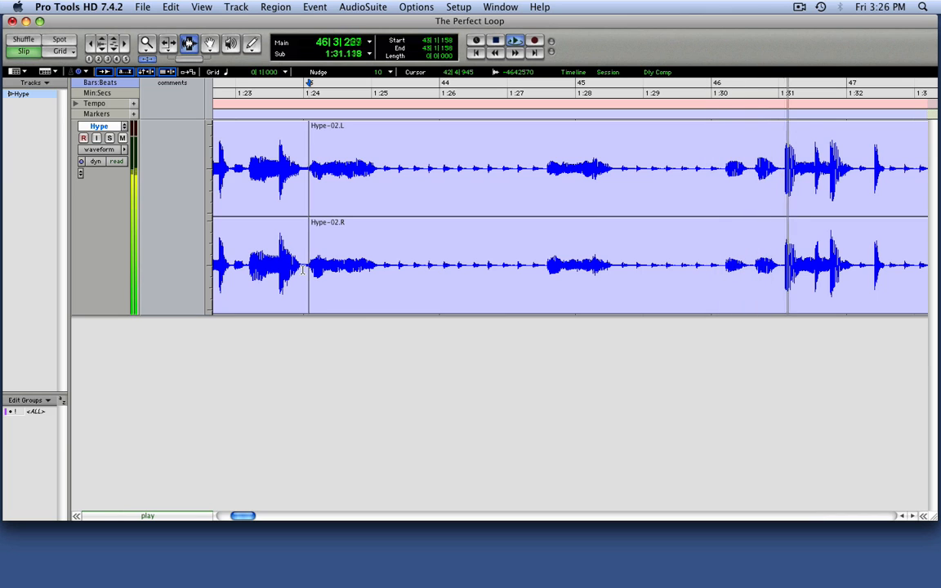
{"action": "key", "text": "space"}
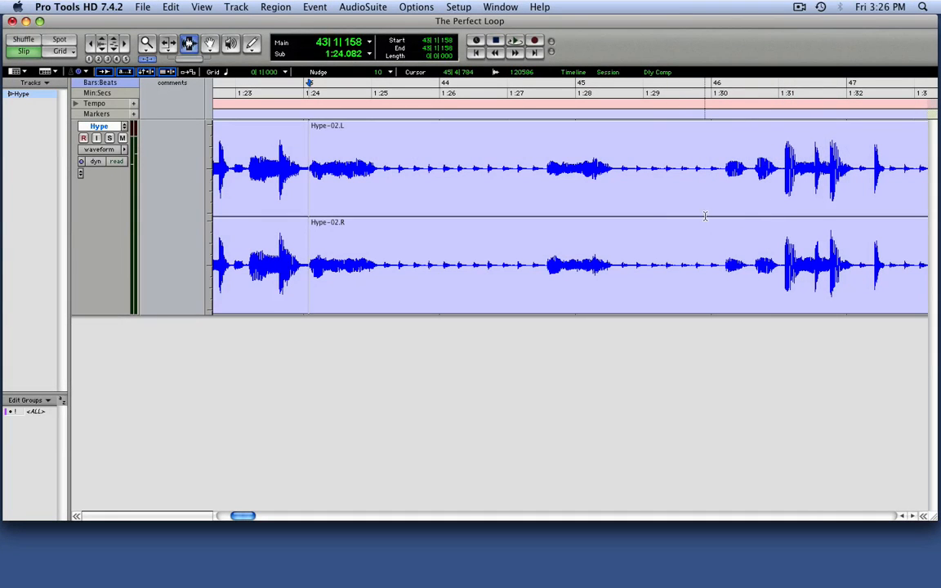
{"action": "left_click", "coordinate": [716, 206]}
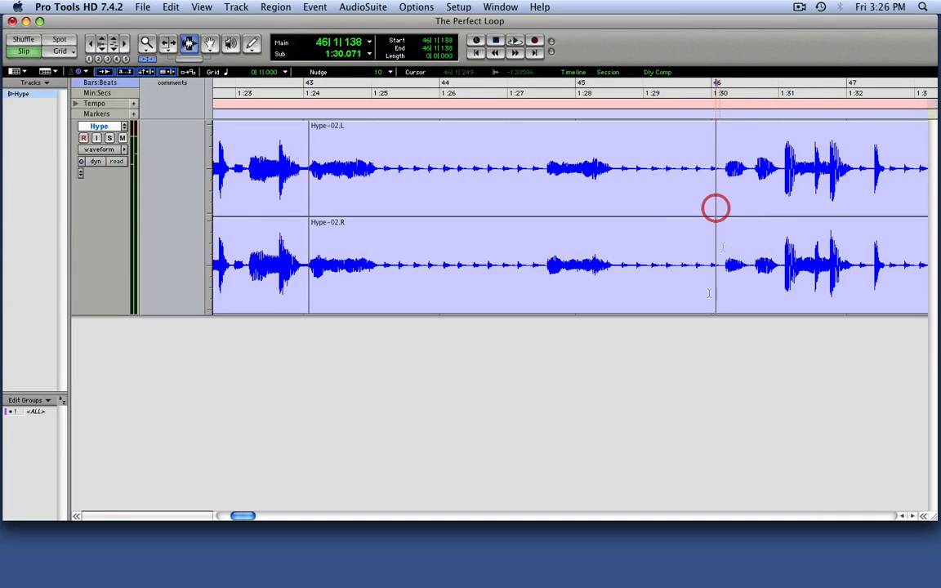
{"action": "key", "text": "Tab"}
{"action": "key", "text": "Tab"}
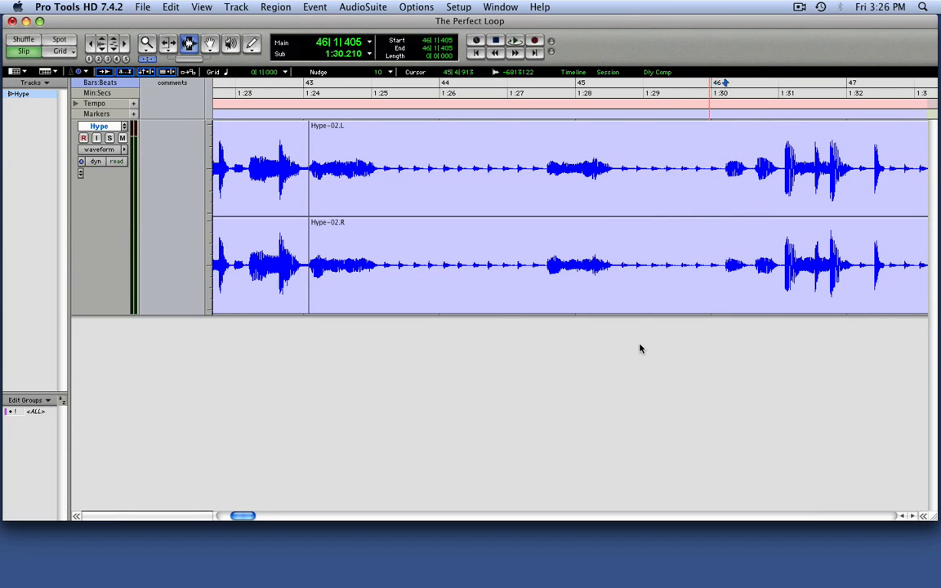
{"action": "key", "text": "Tab"}
{"action": "key", "text": "Tab"}
{"action": "key", "text": "super+e"}
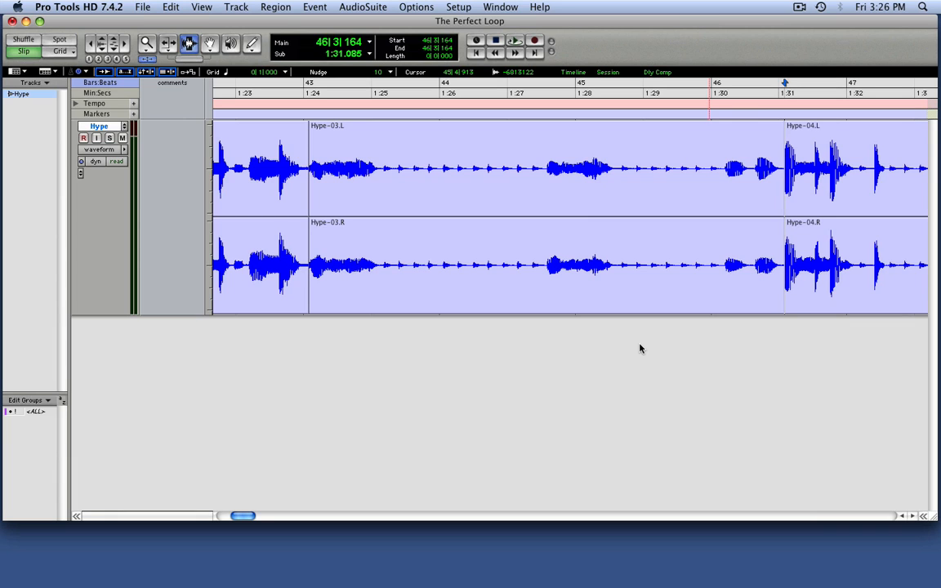
Select the region between 43|1|158 and 46|3|164, fit it to the view and play it as a loop.
{"action": "double_click", "coordinate": [498, 267]}
{"action": "key", "text": "alt+a"}
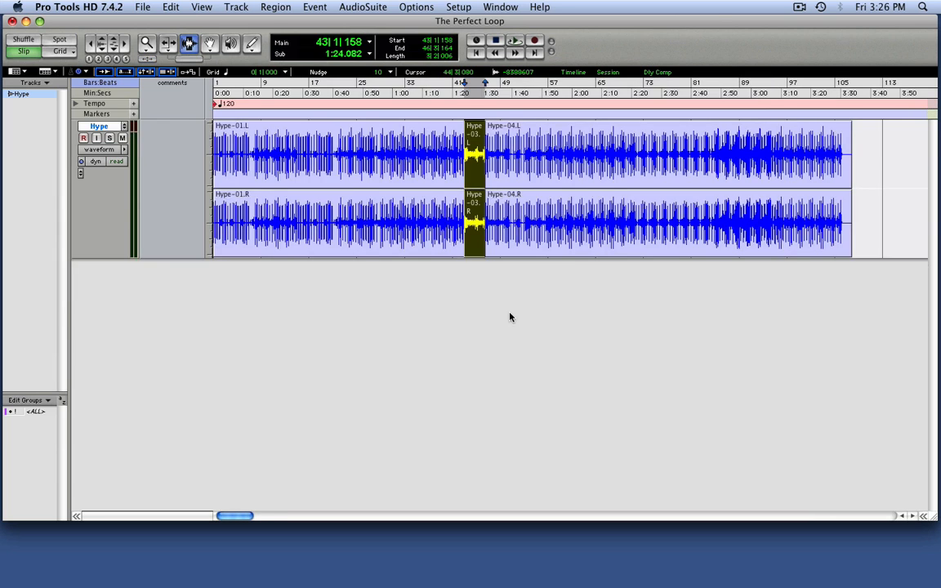
{"action": "key", "text": "alt+f"}
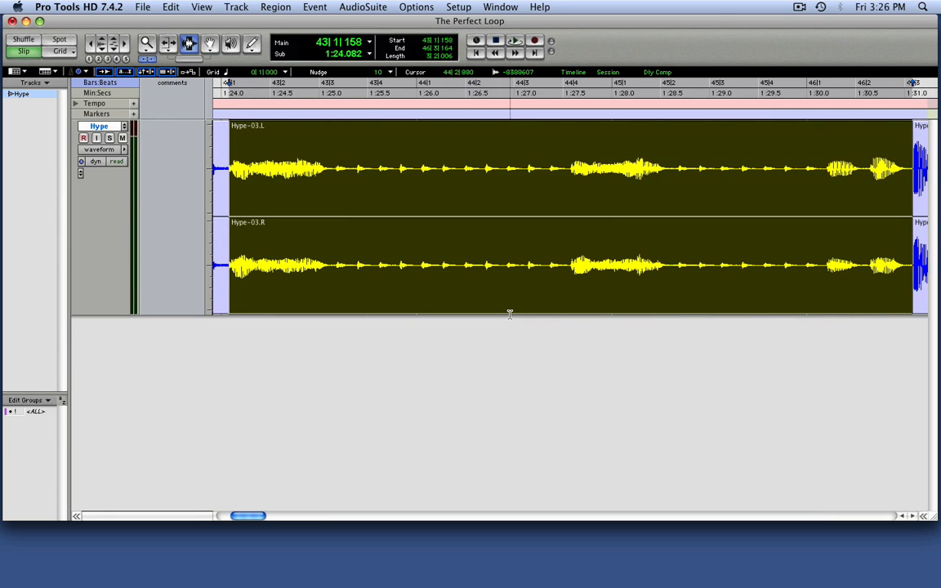
{"action": "key", "text": "space"}
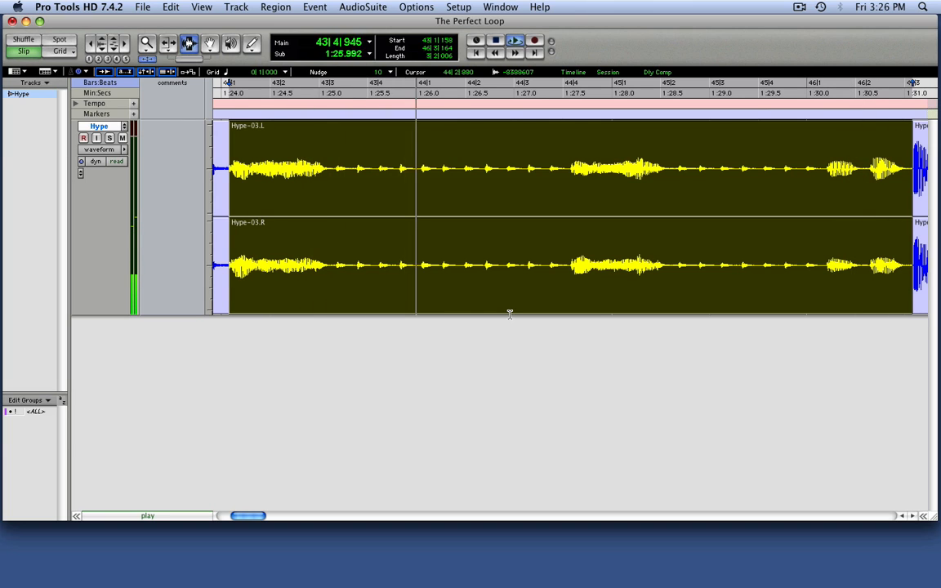
{"action": "key", "text": "space"}
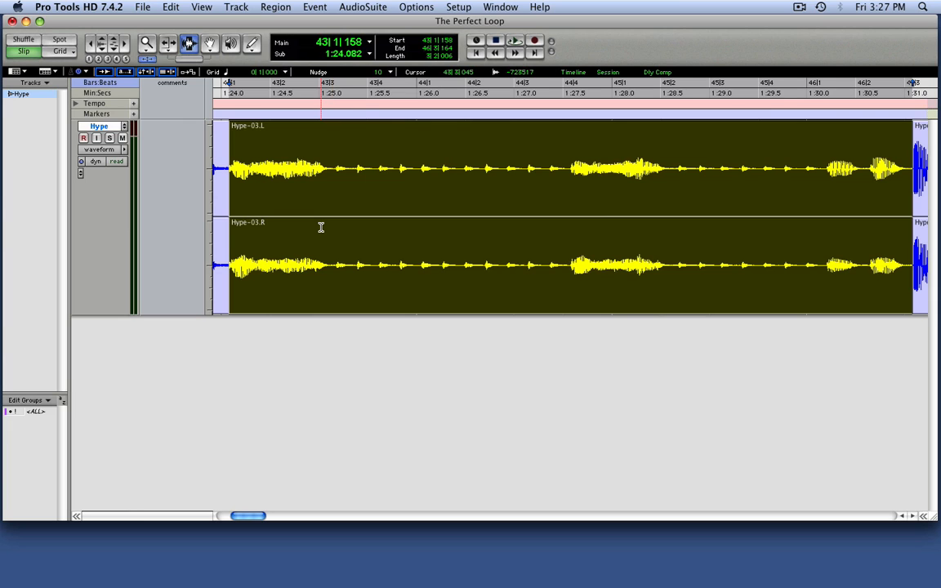
Undo both breakdown splits and move the insertion point from 42|4|868 to the transient at 43|1|158.
{"action": "key", "text": "super+z"}
{"action": "key", "text": "super+z"}
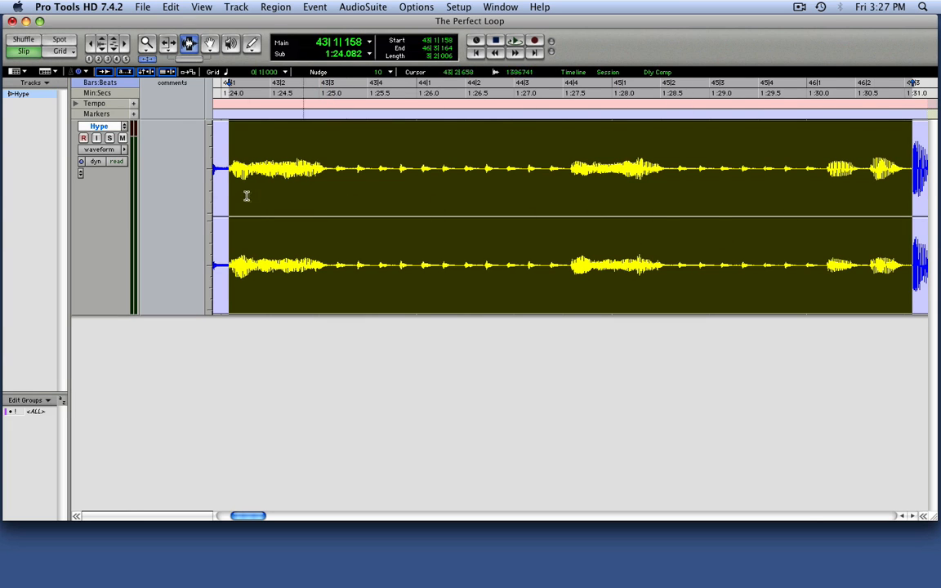
{"action": "left_click", "coordinate": [216, 188]}
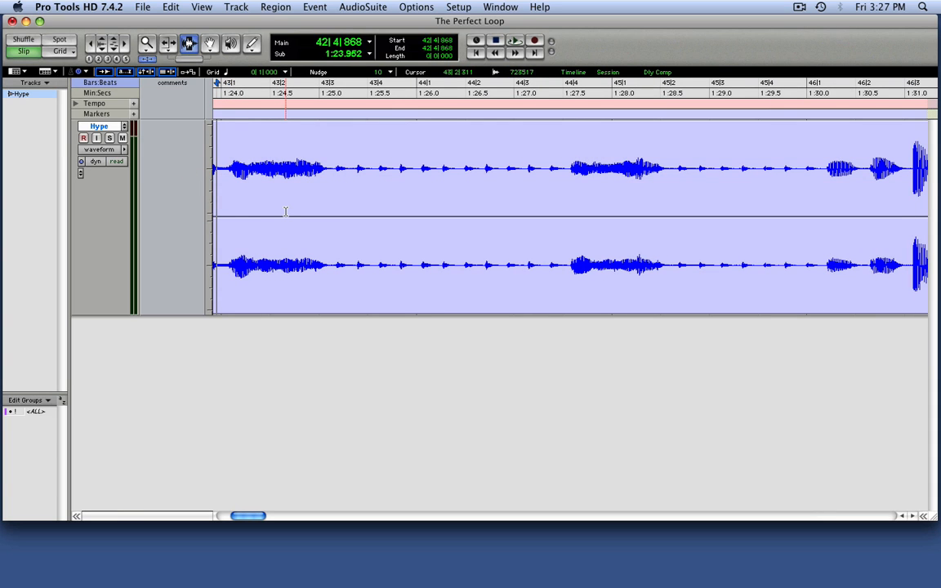
{"action": "key", "text": "Tab"}
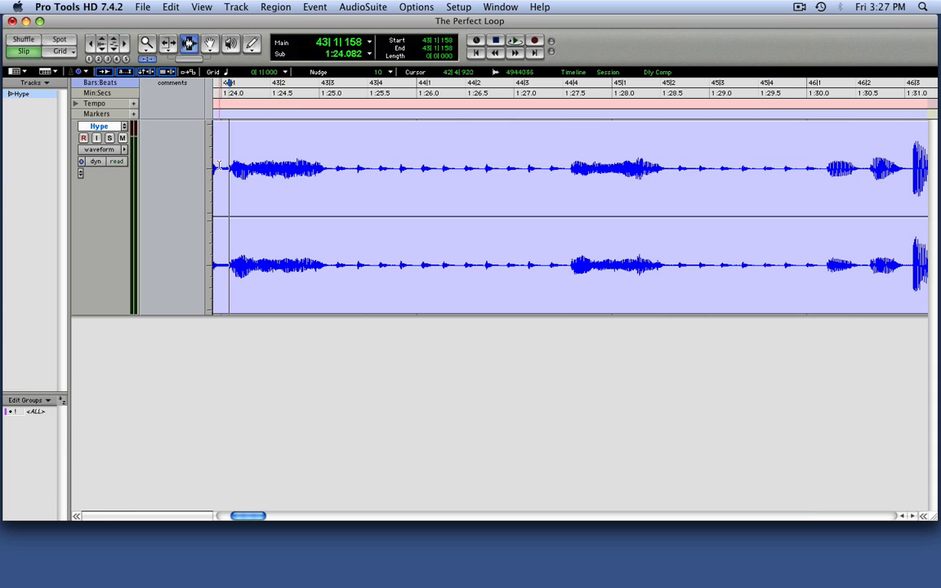
Select the audio from 42|4|881 to 43|1|641, fit it to the view and move the insertion point to the transient at 43|1|158.
{"action": "left_click_drag", "start_coordinate": [218, 167], "coordinate": [253, 181]}
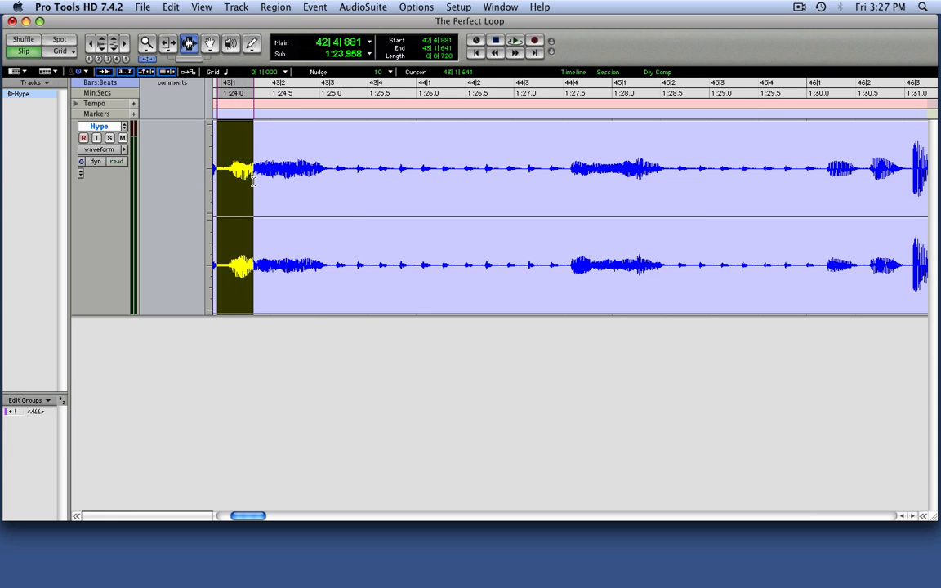
{"action": "key", "text": "e"}
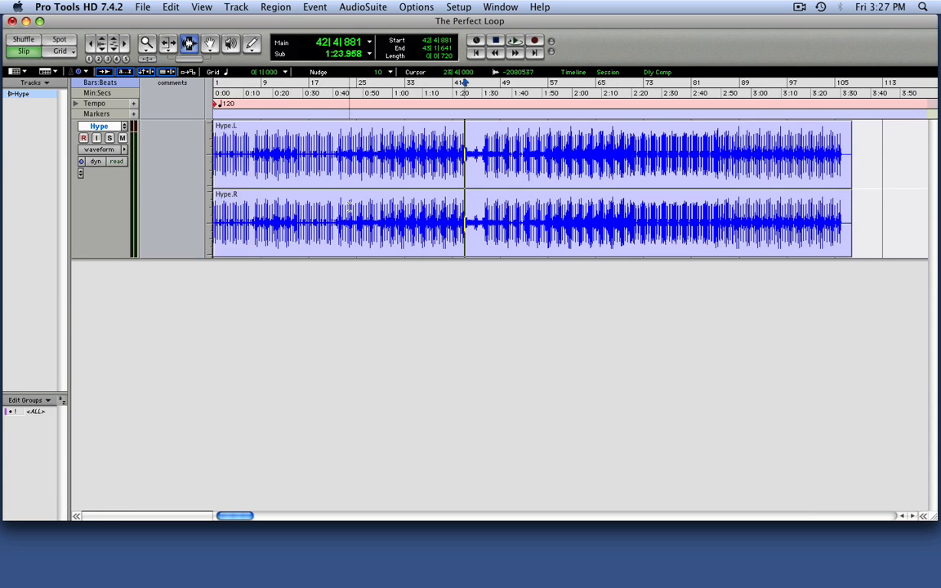
{"action": "key", "text": "e"}
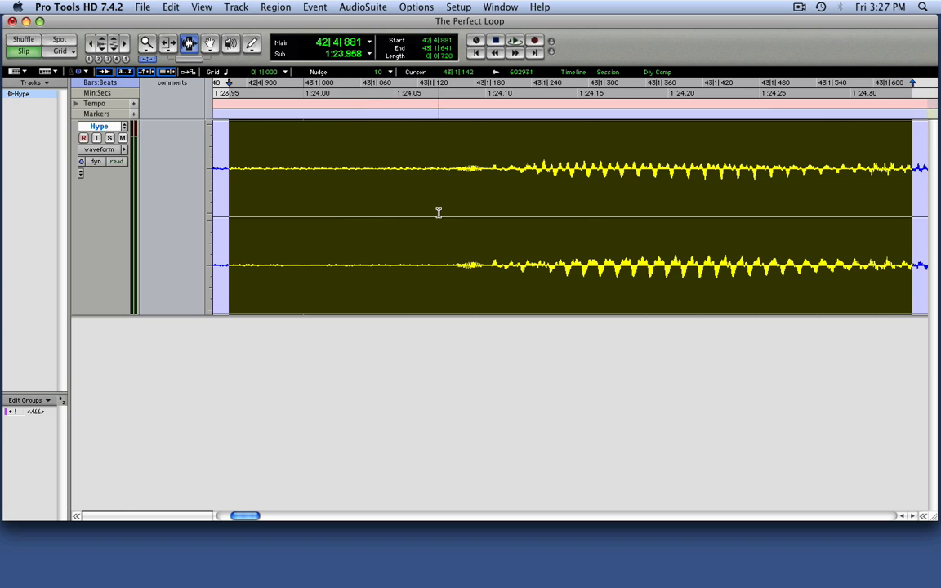
{"action": "left_click", "coordinate": [313, 206]}
{"action": "key", "text": "Tab"}
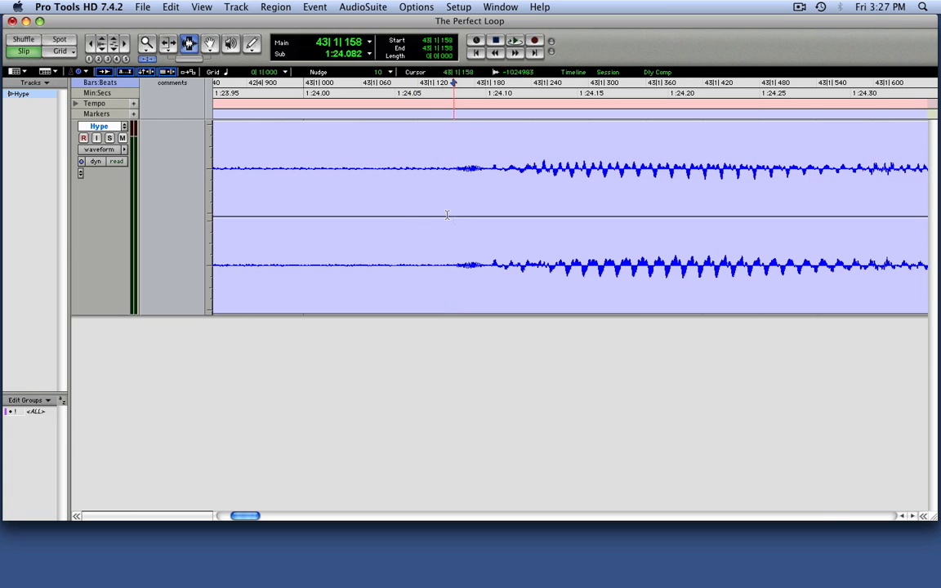
Place the insertion point at 43|1|161, just before the waveform starts to rise, and separate the Hype region there.
{"action": "key", "text": "F5"}
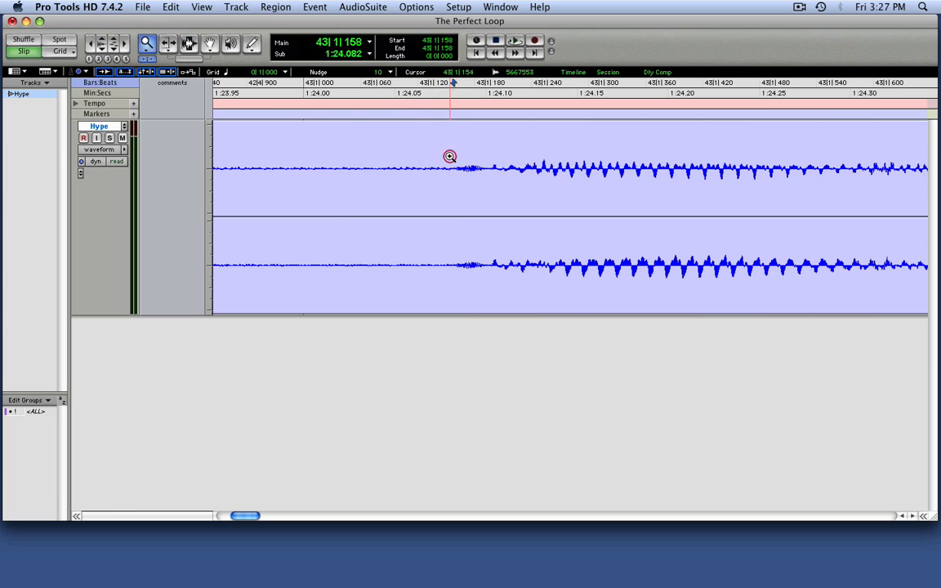
{"action": "left_click_drag", "start_coordinate": [452, 157], "coordinate": [469, 202]}
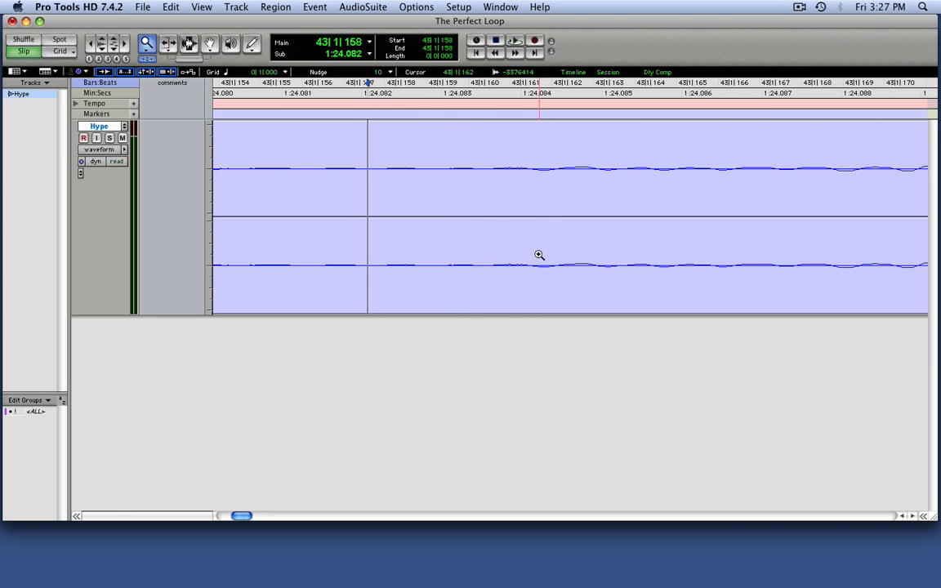
{"action": "left_click", "coordinate": [189, 43]}
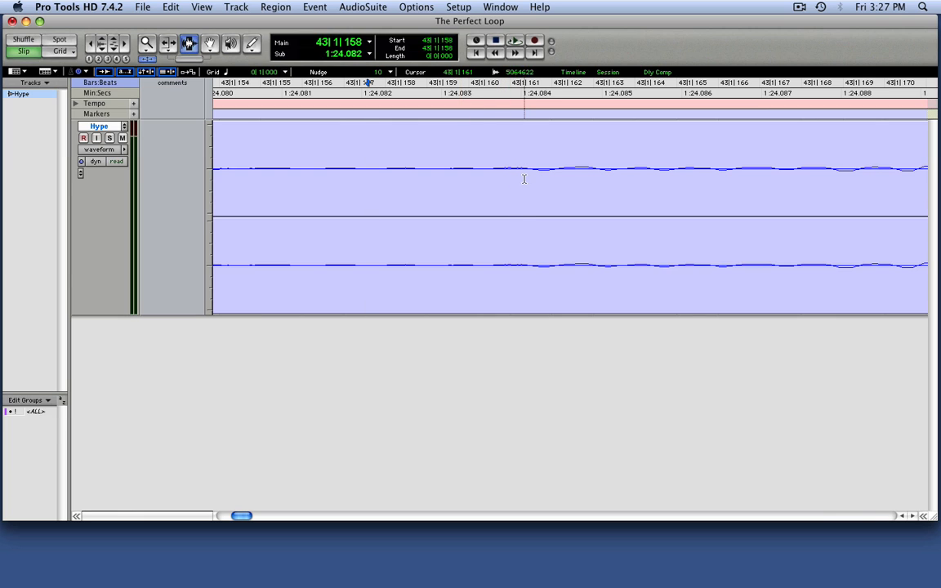
{"action": "left_click", "coordinate": [489, 172]}
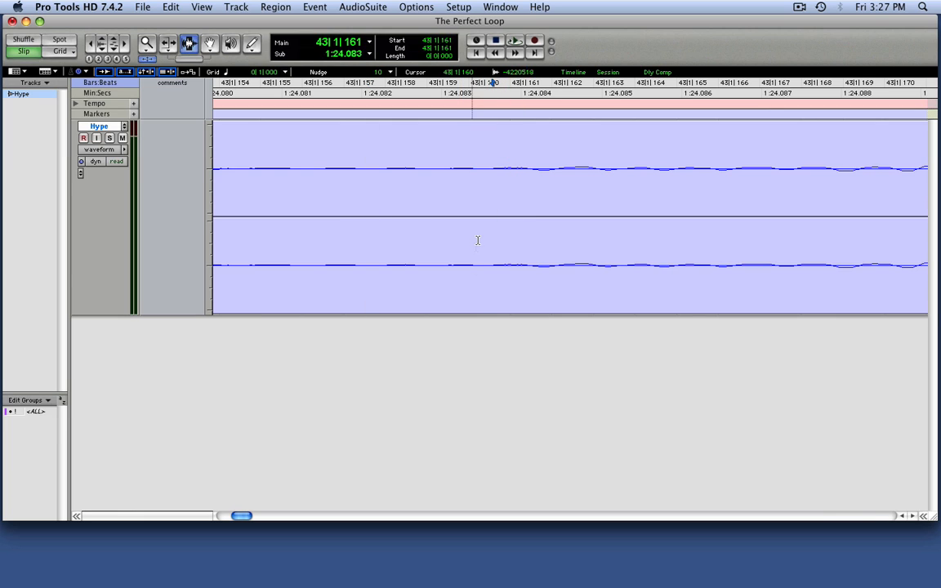
{"action": "key", "text": "super+e"}
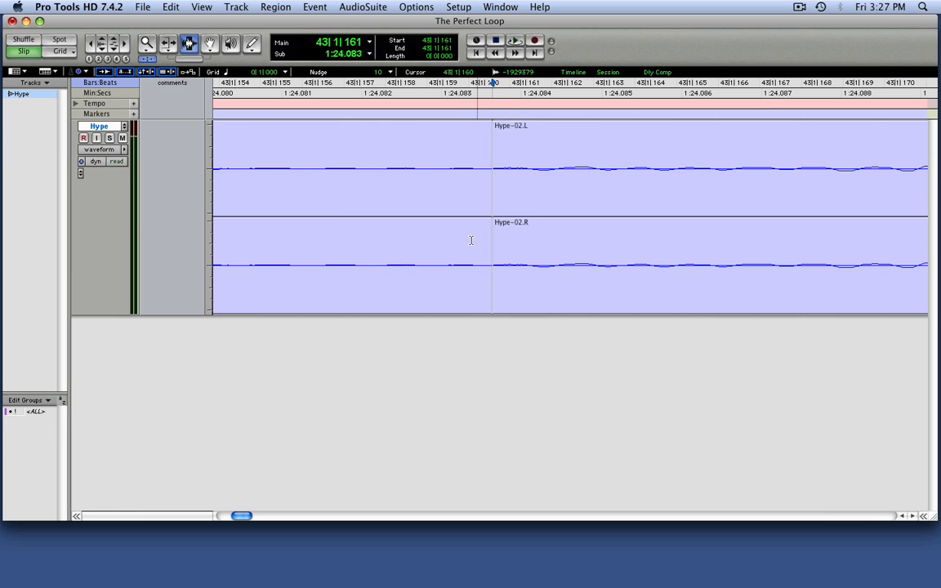
Select the audio around the breakdown's end, from 46|1|489 to 46|3|501, and fit the selection to the view.
{"action": "left_click", "coordinate": [92, 45]}
{"action": "left_click", "coordinate": [93, 45]}
{"action": "left_click", "coordinate": [92, 45]}
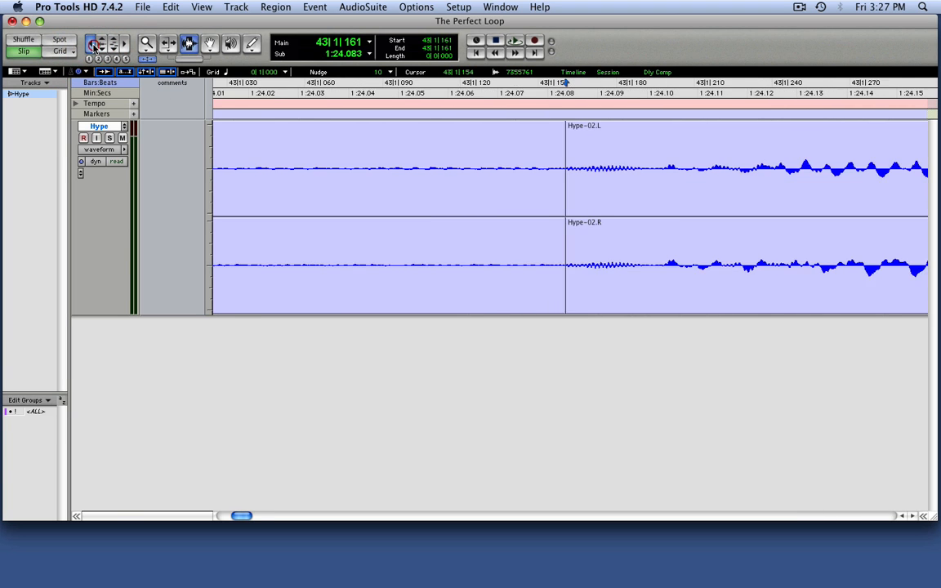
{"action": "left_click", "coordinate": [93, 45]}
{"action": "left_click", "coordinate": [94, 45]}
{"action": "left_click", "coordinate": [94, 46]}
{"action": "left_click", "coordinate": [94, 46]}
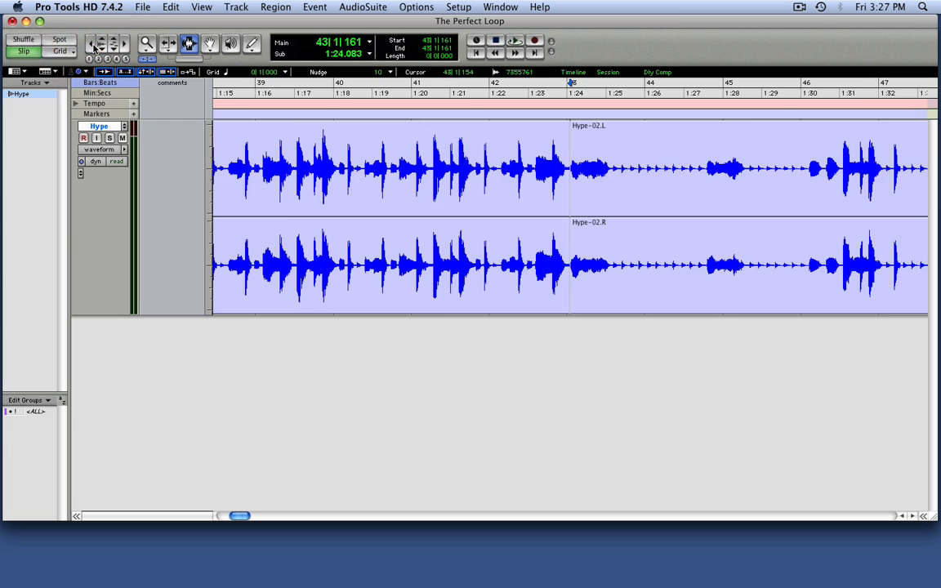
{"action": "left_click", "coordinate": [94, 46]}
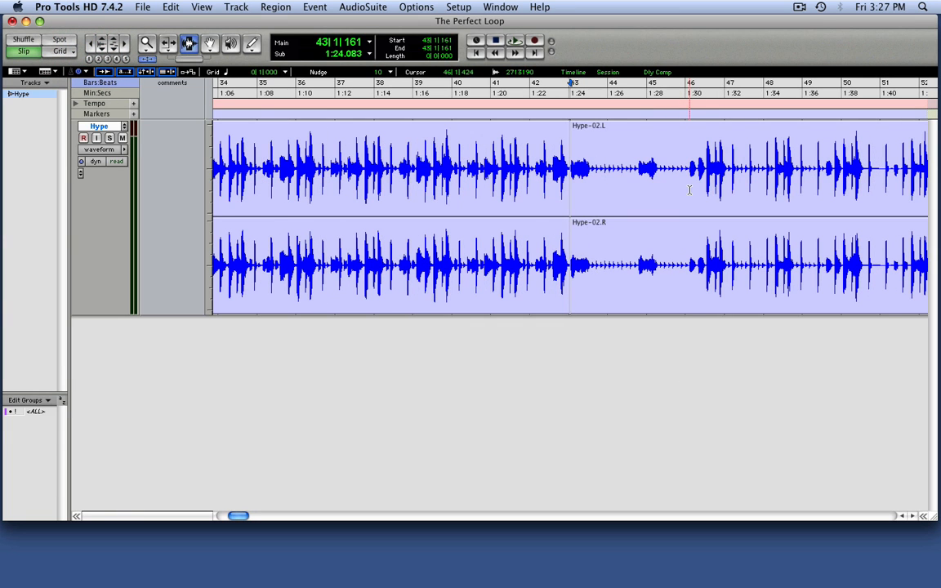
{"action": "left_click", "coordinate": [692, 177]}
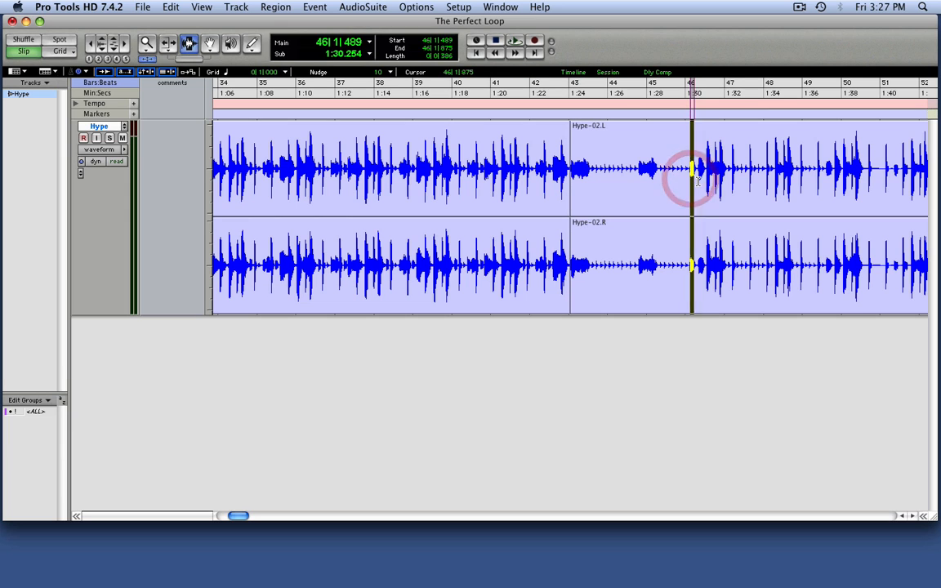
{"action": "left_click_drag", "start_coordinate": [697, 181], "coordinate": [710, 186]}
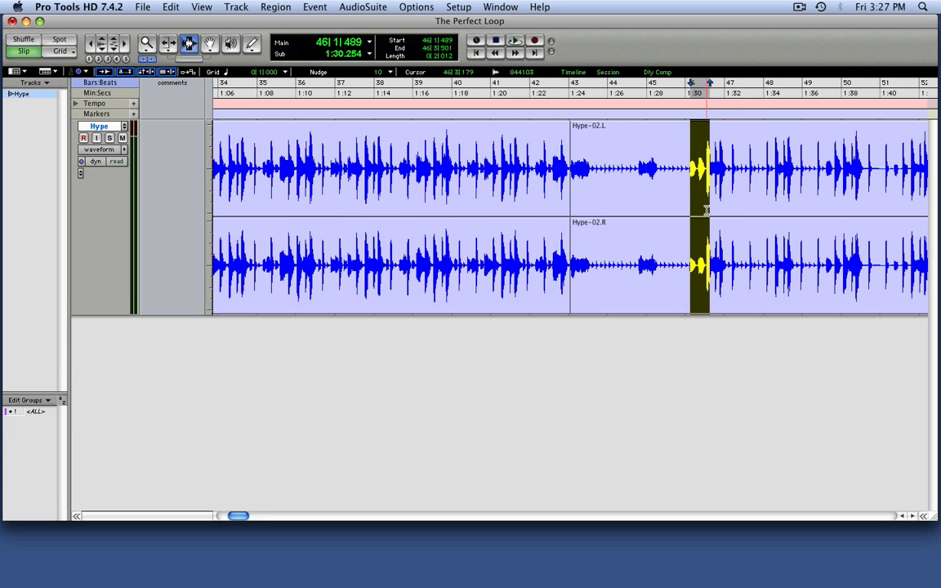
{"action": "key", "text": "alt+f"}
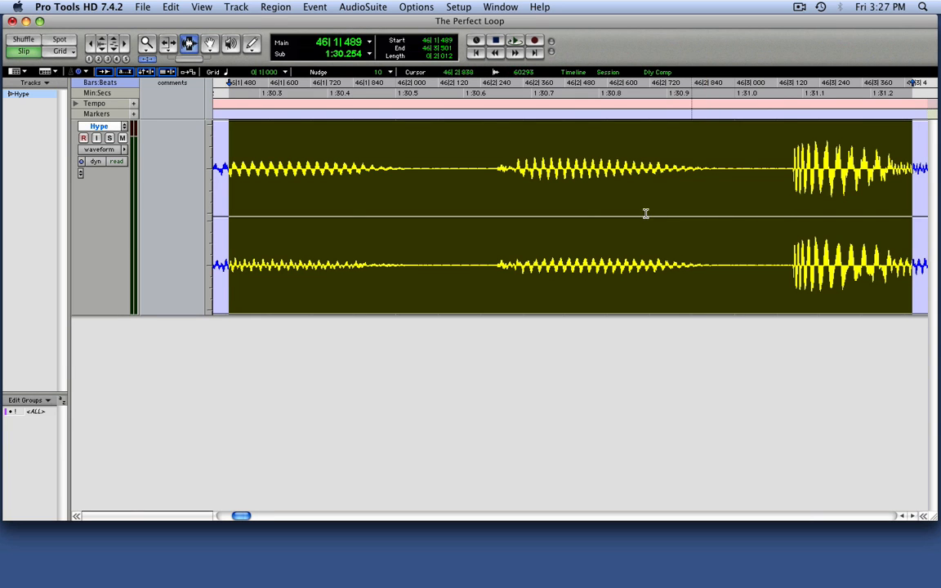
Audition the breakdown's end from 46|2|708 and move the insertion point to the transient at 46|3|164.
{"action": "left_click", "coordinate": [646, 213]}
{"action": "key", "text": "space"}
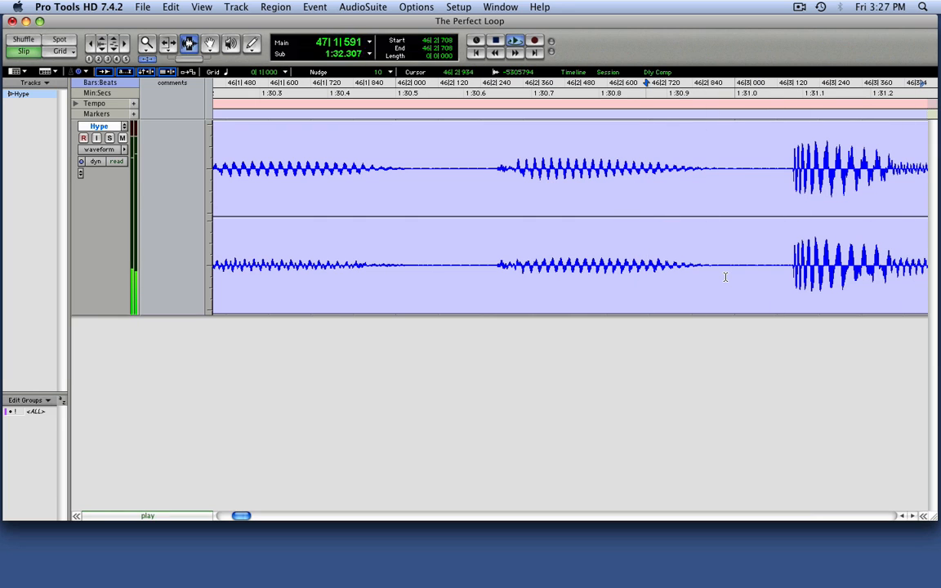
{"action": "left_click", "coordinate": [479, 201]}
{"action": "left_click", "coordinate": [484, 208]}
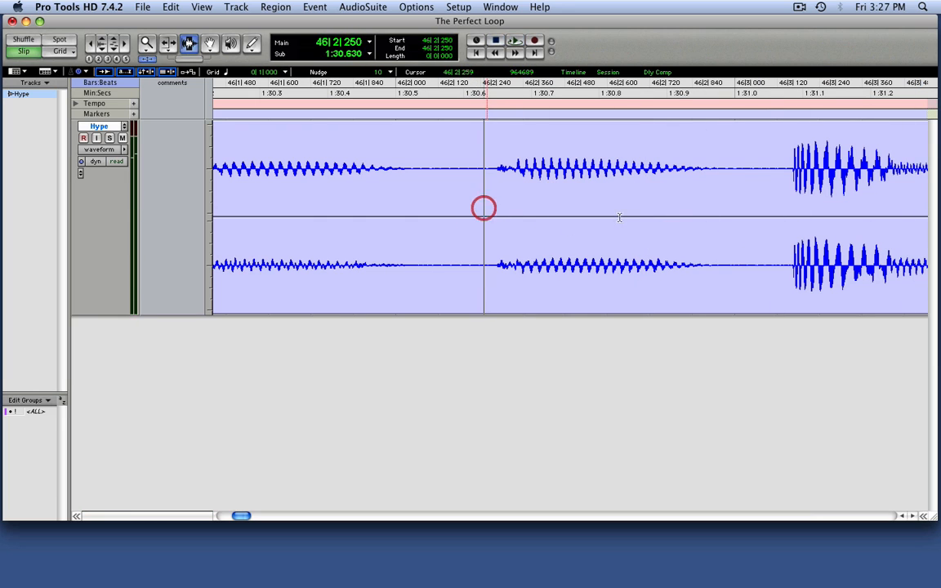
{"action": "key", "text": "space"}
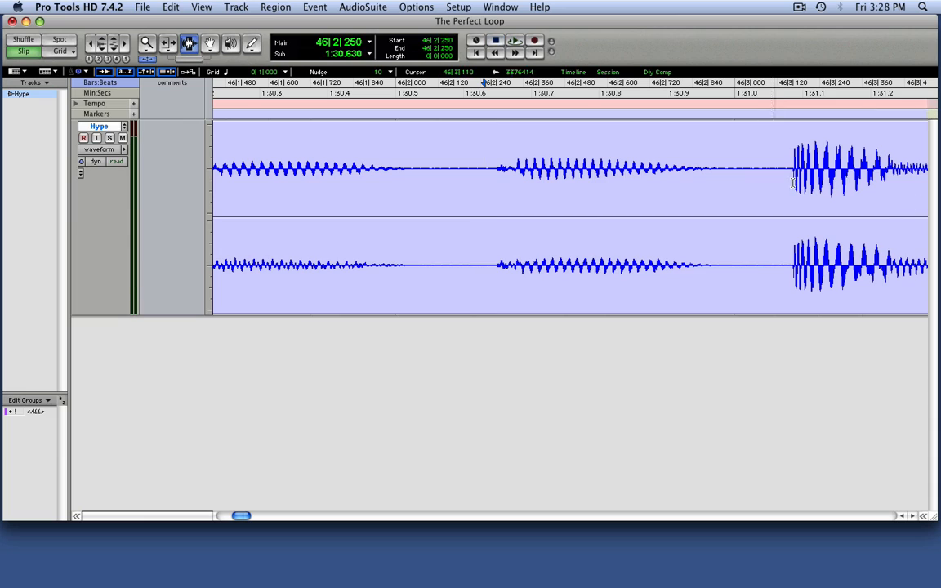
{"action": "left_click", "coordinate": [706, 185]}
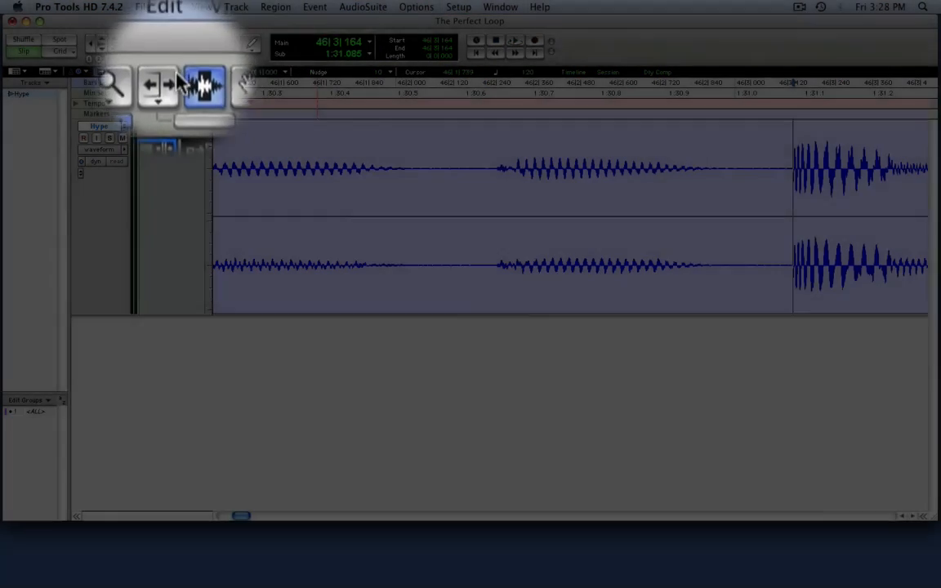
Move the insertion point to 46|3|165, exactly where the waveform leaves the centre line, and separate the region there.
{"action": "left_click", "coordinate": [146, 43]}
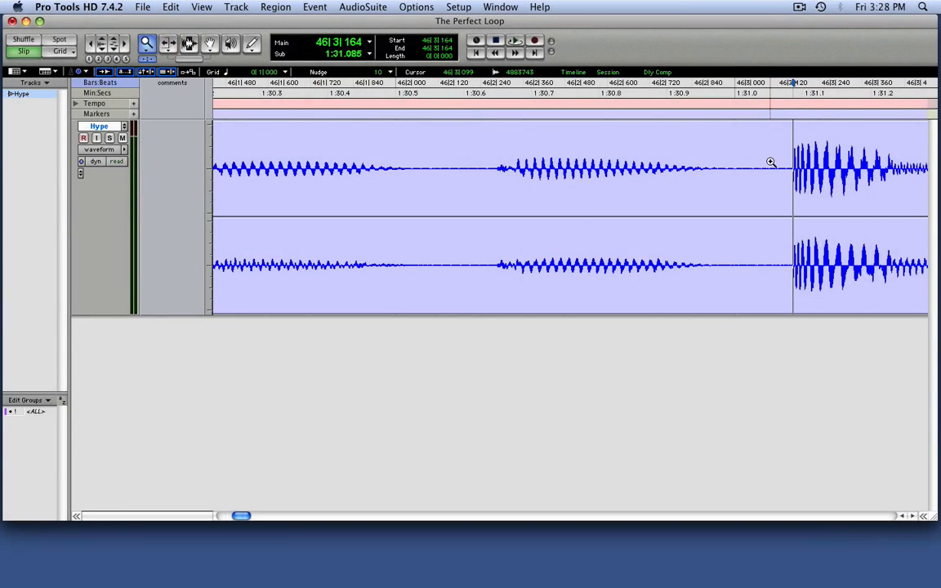
{"action": "left_click_drag", "start_coordinate": [771, 162], "coordinate": [815, 226]}
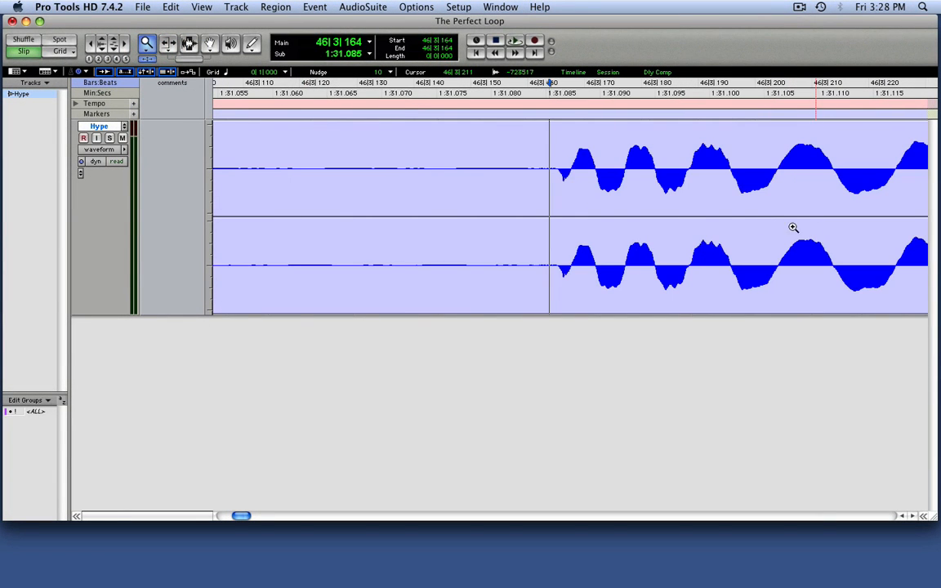
{"action": "left_click_drag", "start_coordinate": [531, 148], "coordinate": [564, 172]}
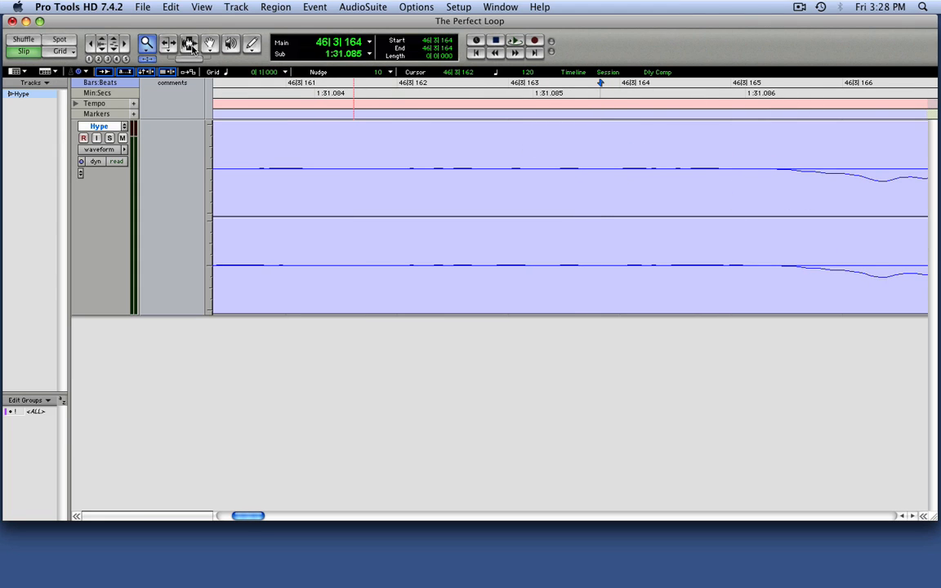
{"action": "left_click", "coordinate": [191, 45]}
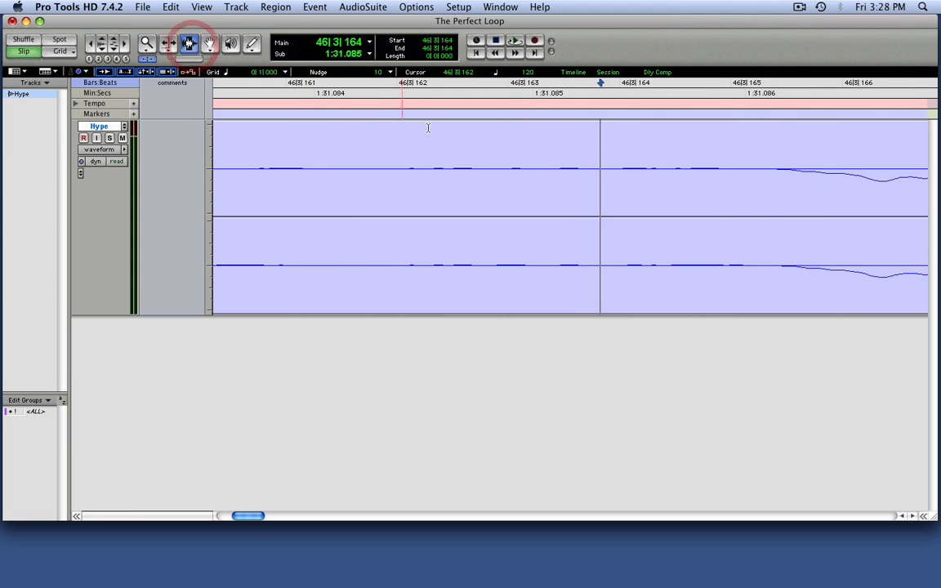
{"action": "left_click", "coordinate": [776, 176]}
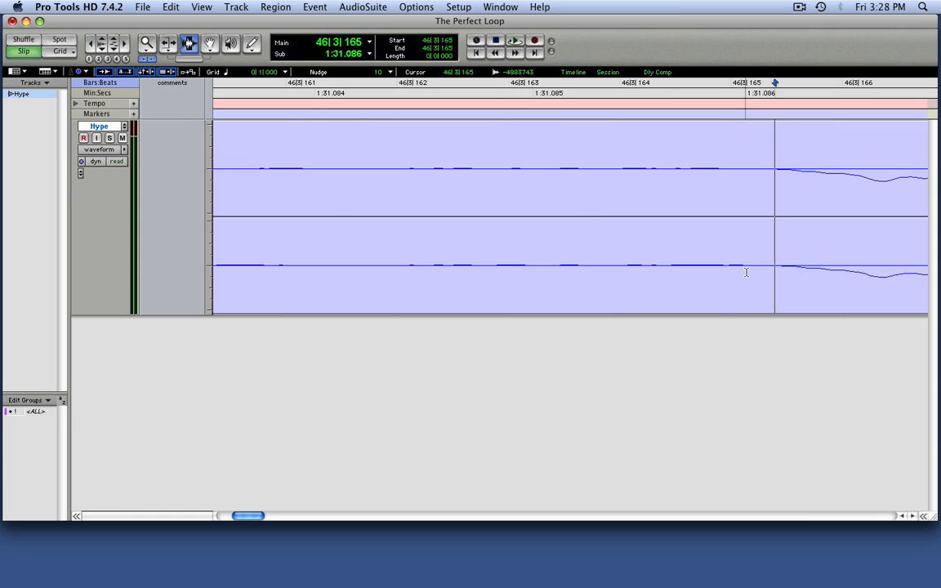
{"action": "key", "text": "super+e"}
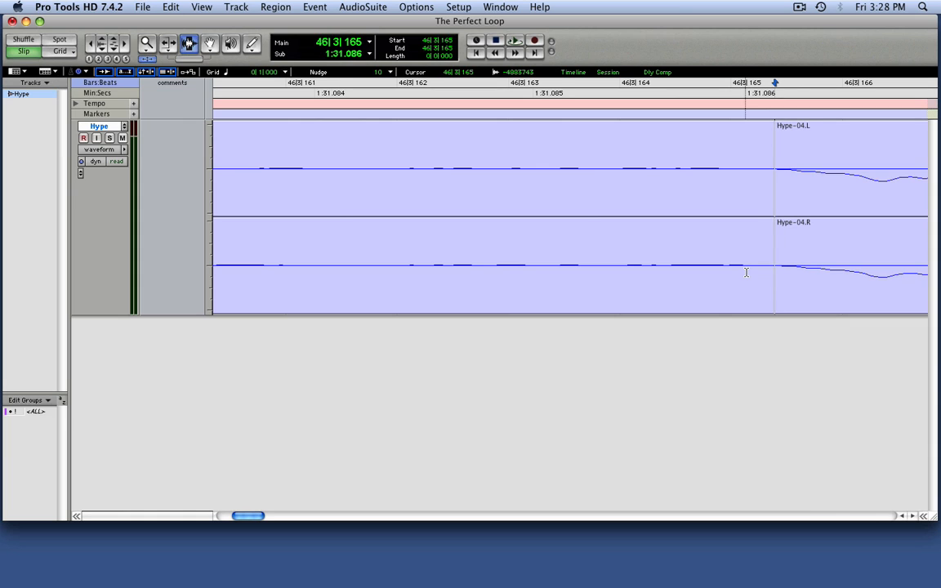
Select the region between 43|1|161 and 46|3|165, fit it to the view and play it as a loop.
{"action": "double_click", "coordinate": [563, 269]}
{"action": "key", "text": "alt+f"}
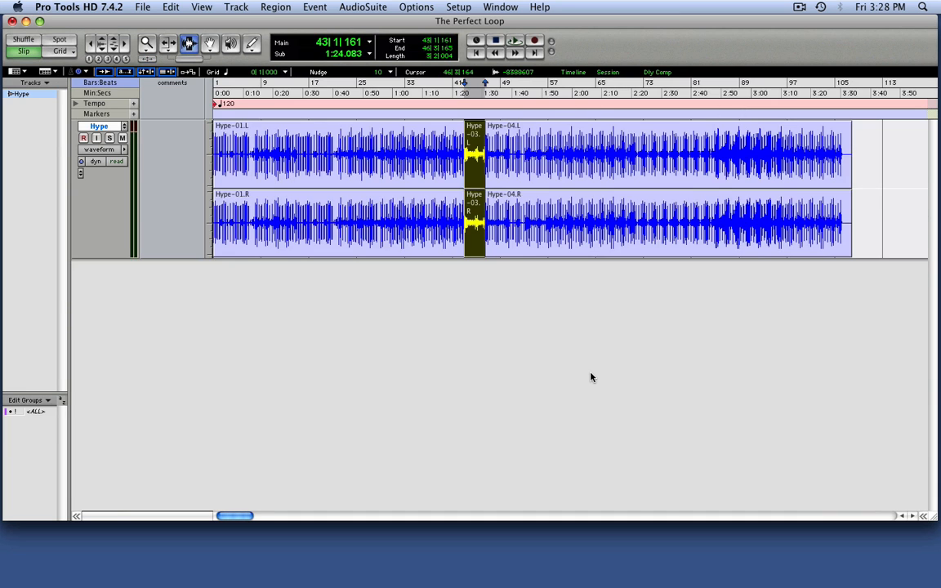
{"action": "key", "text": "space"}
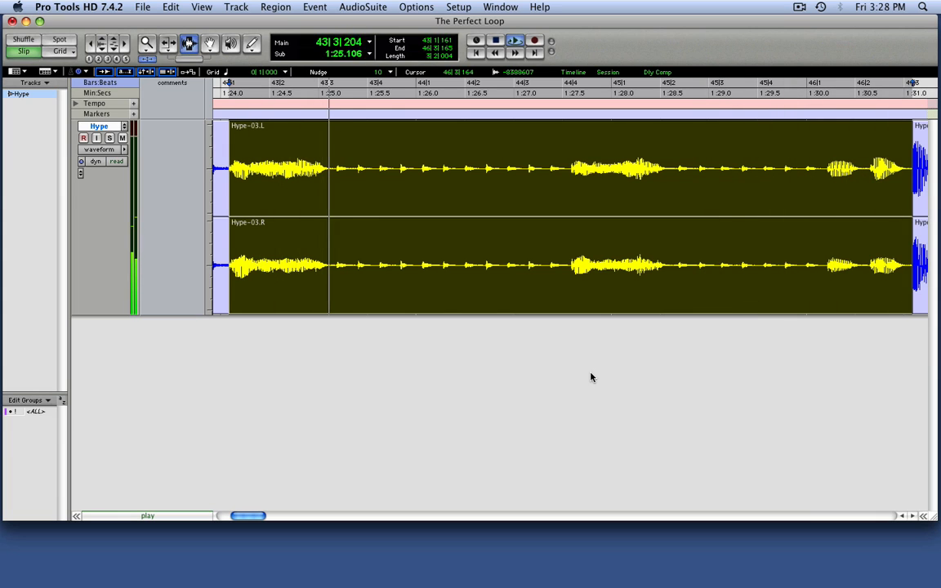
{"action": "key", "text": "space"}
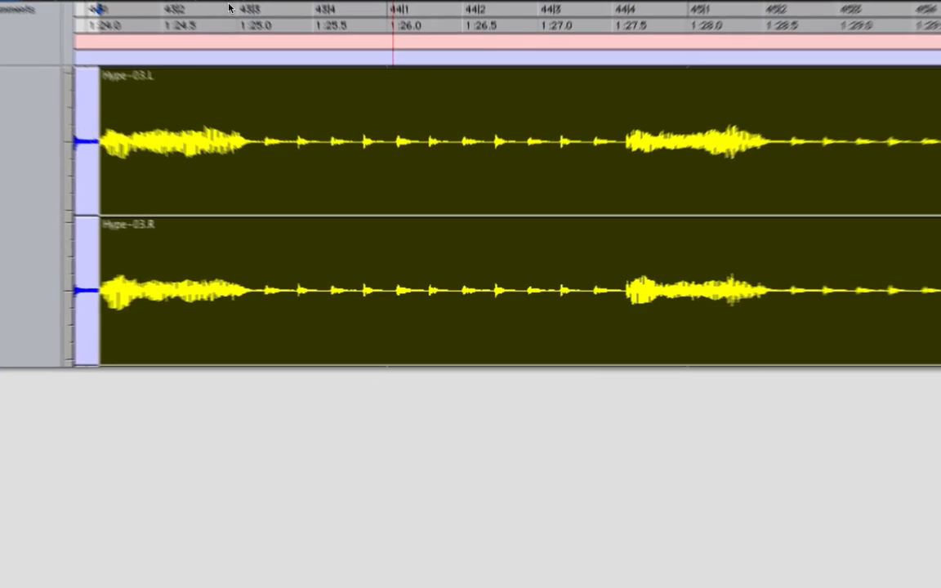
Create one new stereo audio track in samples.
{"action": "key", "text": "super+shift+n"}
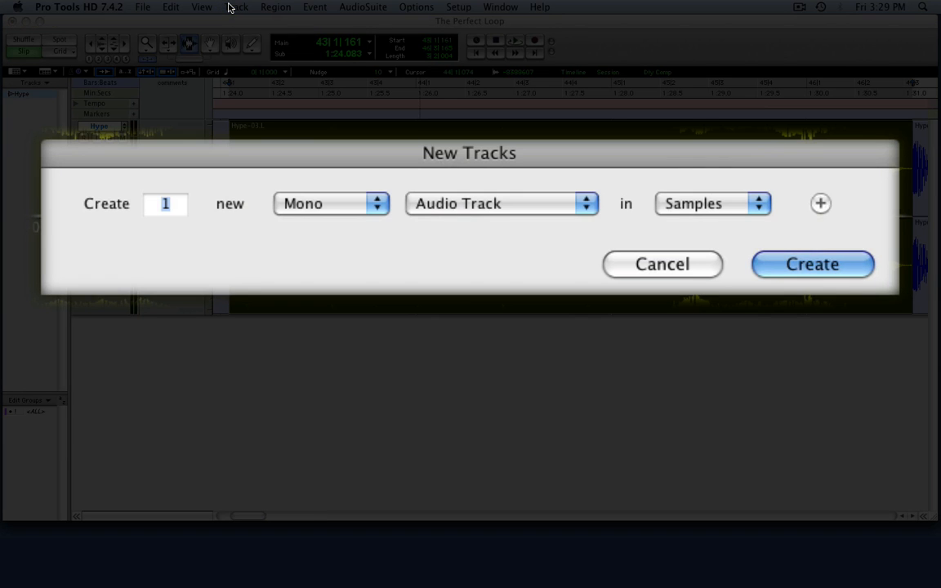
{"action": "left_click", "coordinate": [340, 198]}
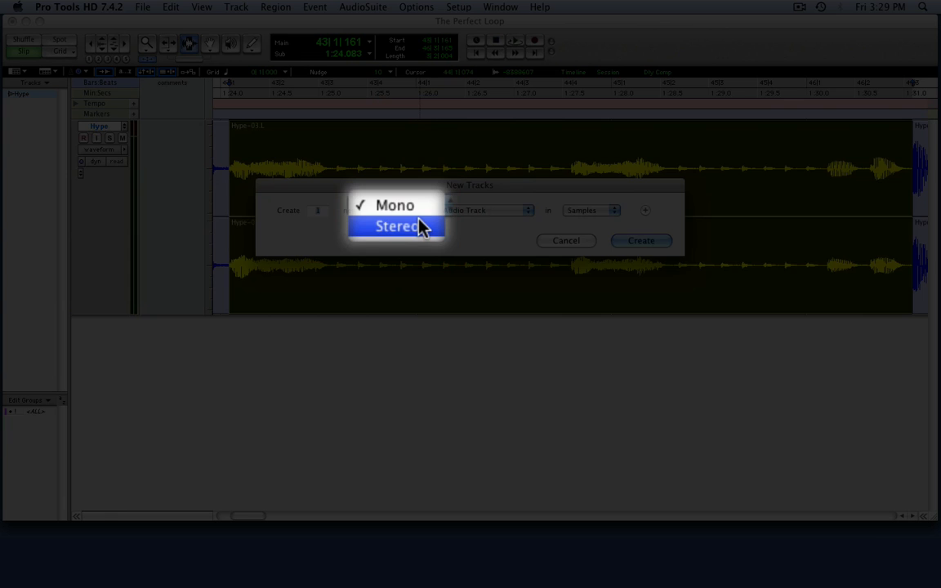
{"action": "left_click", "coordinate": [419, 227]}
{"action": "left_click", "coordinate": [623, 240]}
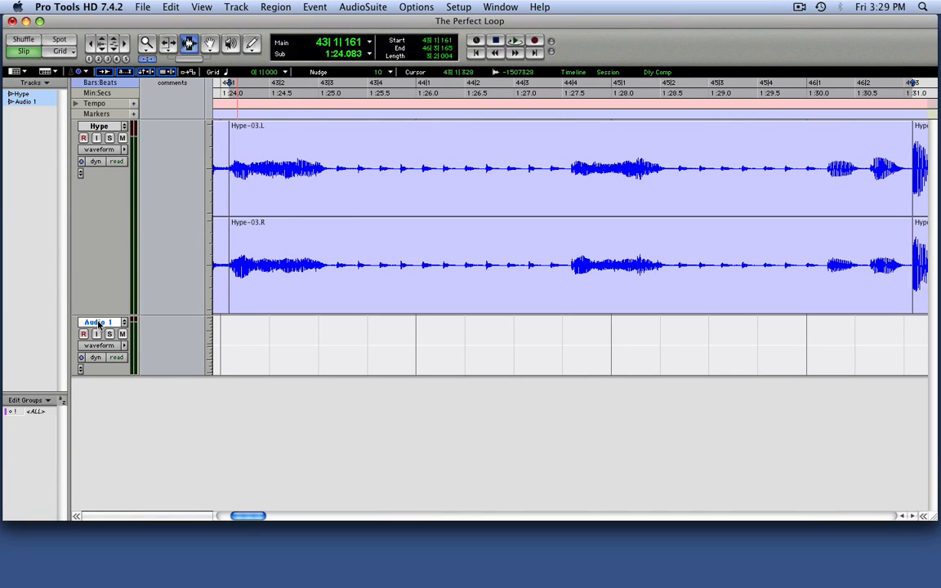
Rename the new audio track as LOOPS.
{"action": "double_click", "coordinate": [98, 324]}
{"action": "type", "text": "LOO"}
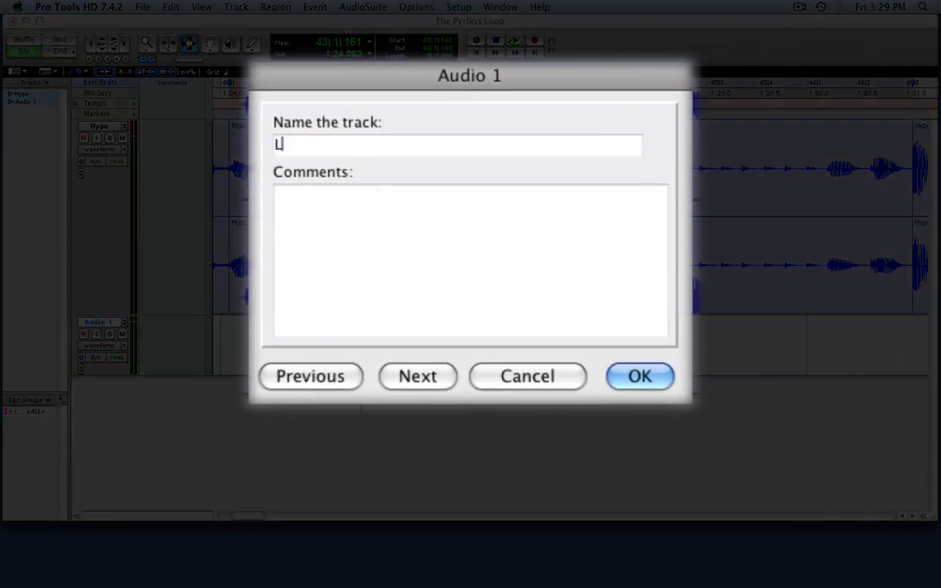
{"action": "type", "text": "O"}
{"action": "key", "text": "BackSpace"}
{"action": "type", "text": "PS"}
{"action": "key", "text": "Return"}
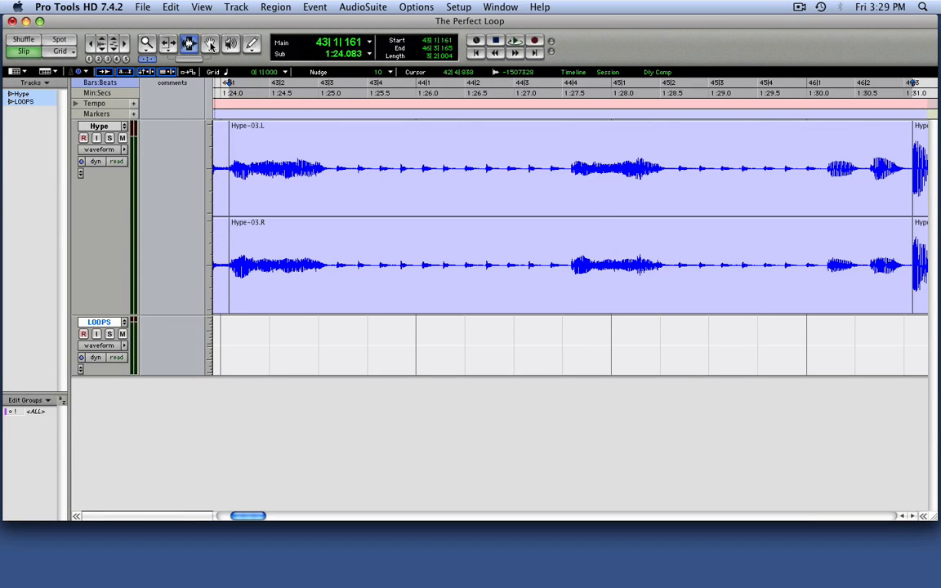
Using the Grabber in Shuffle mode, move the Hype-03 region from the Hype track to the start of the LOOPS track.
{"action": "left_click", "coordinate": [210, 45]}
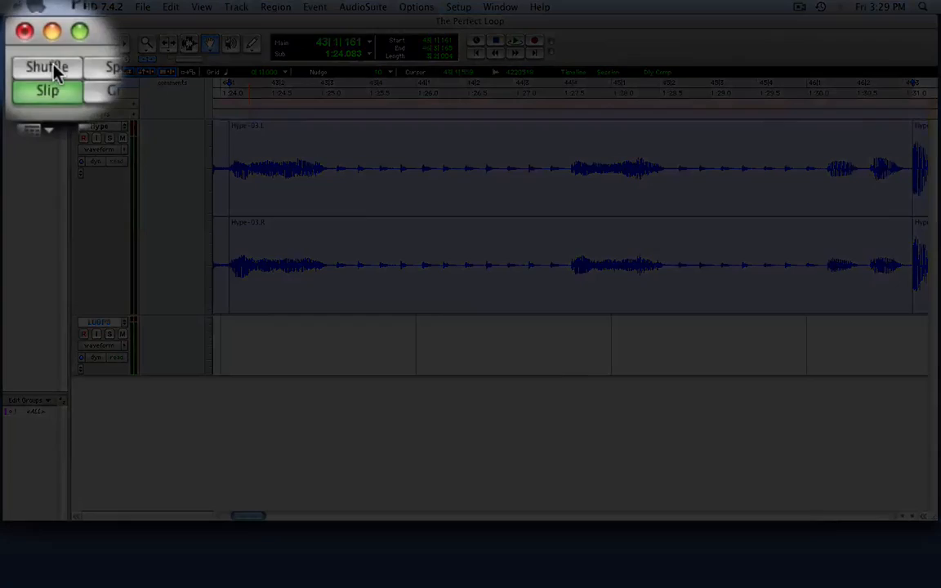
{"action": "left_click", "coordinate": [27, 39]}
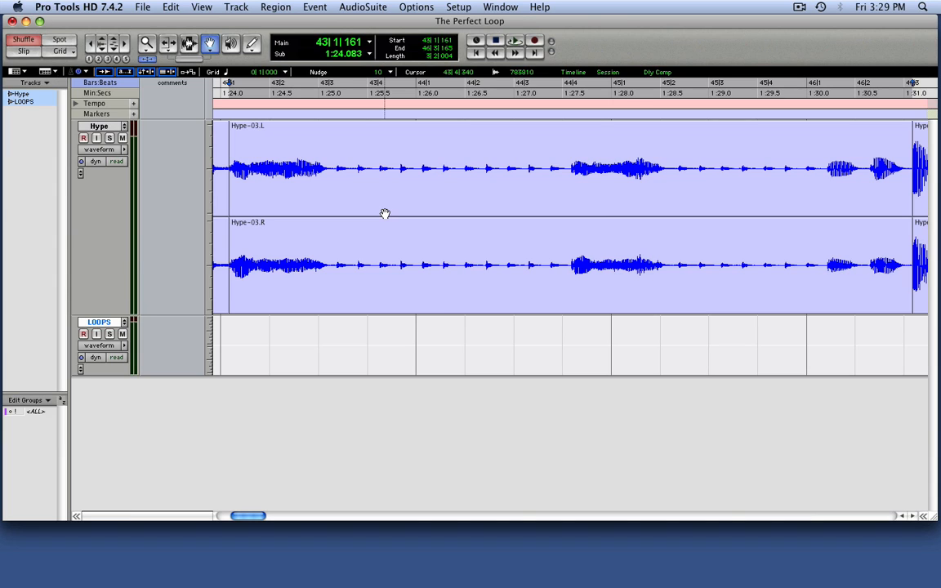
{"action": "left_click", "coordinate": [385, 214]}
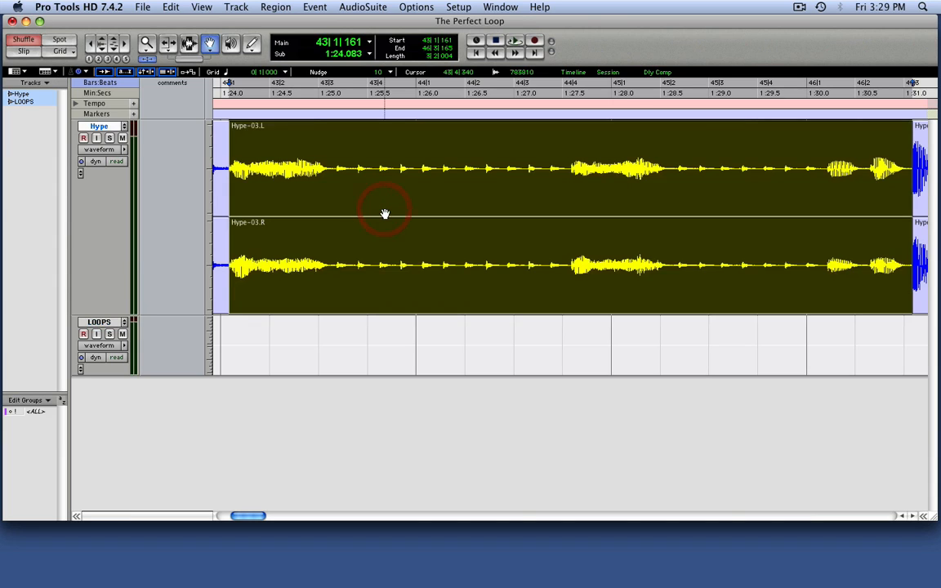
{"action": "left_click", "coordinate": [92, 46]}
{"action": "left_click", "coordinate": [92, 46]}
{"action": "left_click", "coordinate": [92, 46]}
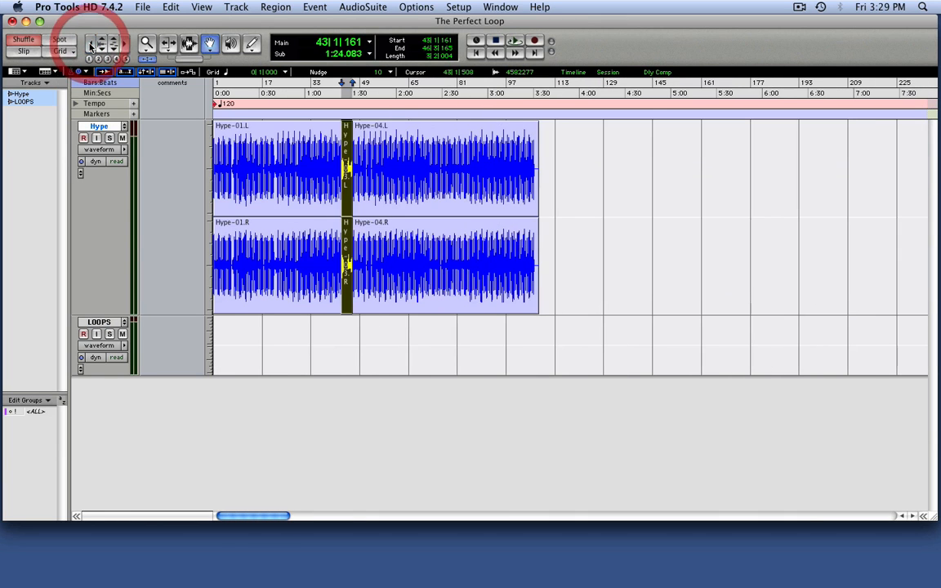
{"action": "left_click", "coordinate": [92, 46]}
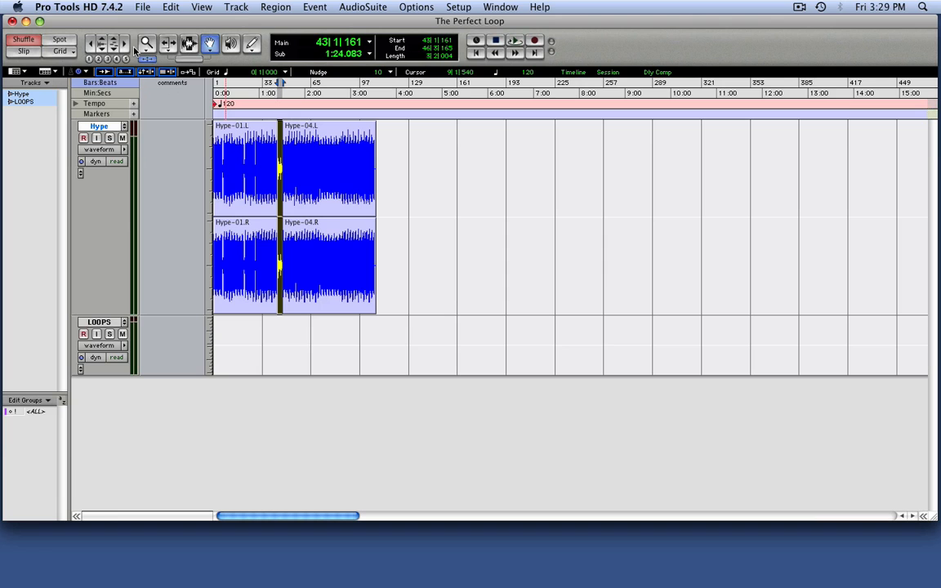
{"action": "left_click", "coordinate": [125, 46]}
{"action": "left_click", "coordinate": [125, 47]}
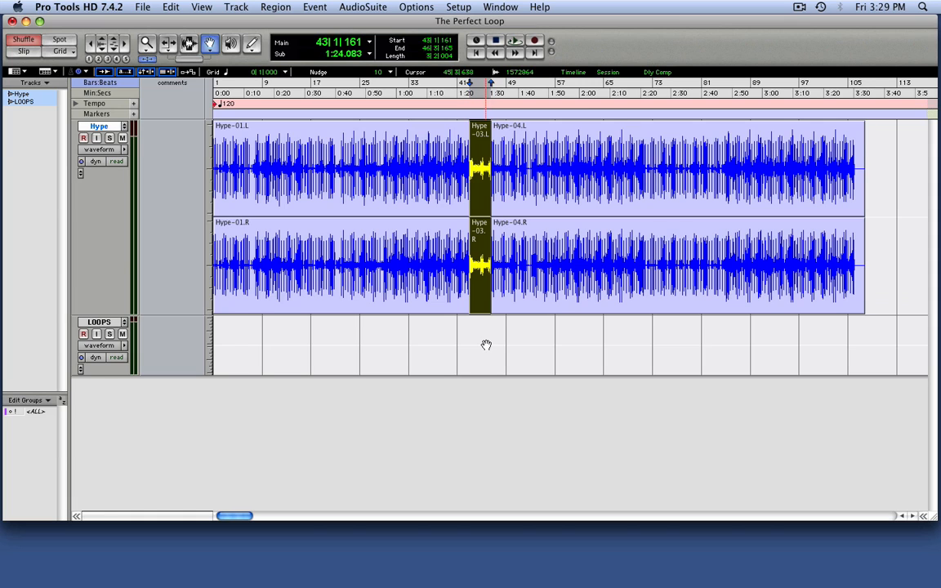
{"action": "left_click_drag", "start_coordinate": [481, 302], "coordinate": [427, 346]}
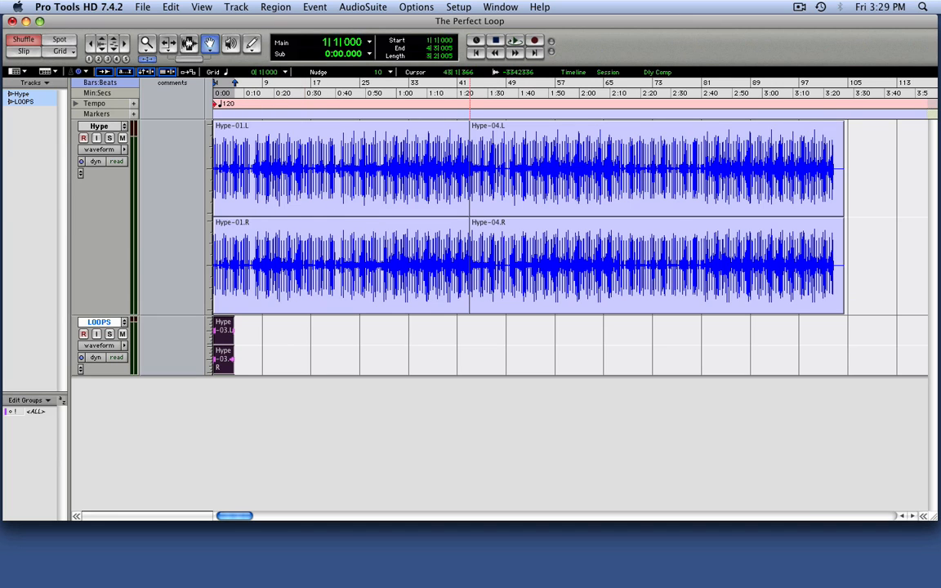
Show the session's regions and place Loop 1 directly after Hype-03 on the LOOPS track.
{"action": "left_click", "coordinate": [924, 517]}
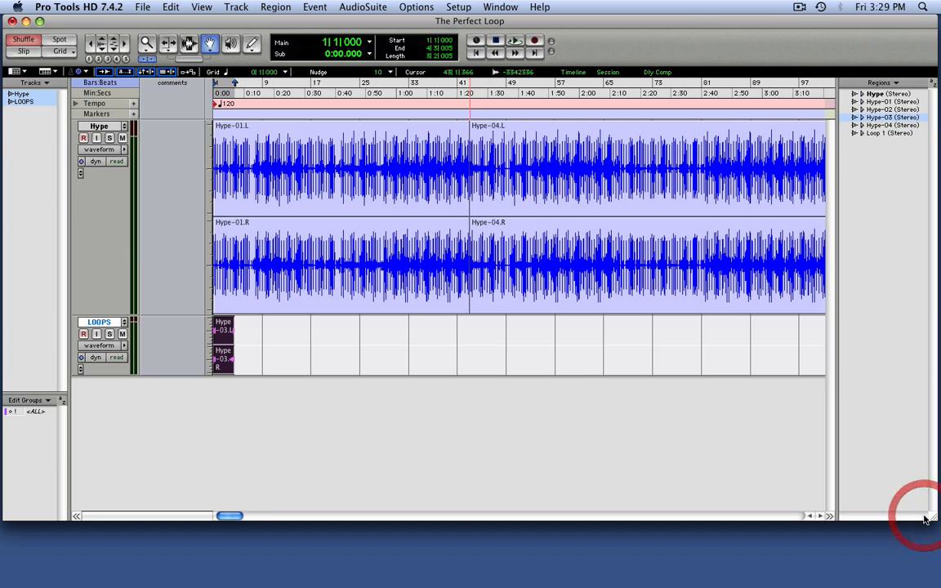
{"action": "left_click", "coordinate": [881, 134]}
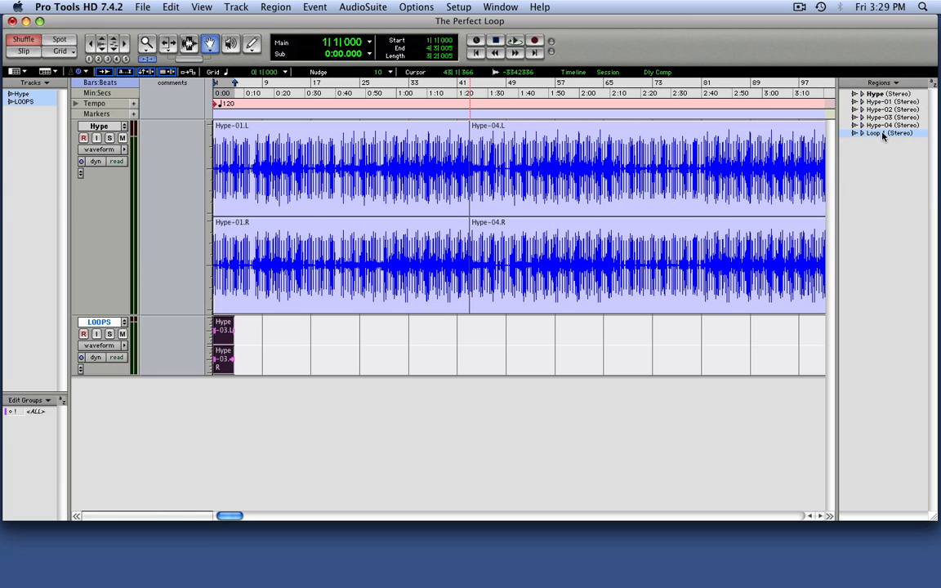
{"action": "left_click_drag", "start_coordinate": [634, 280], "coordinate": [443, 332]}
{"action": "left_click_drag", "start_coordinate": [375, 353], "coordinate": [374, 355]}
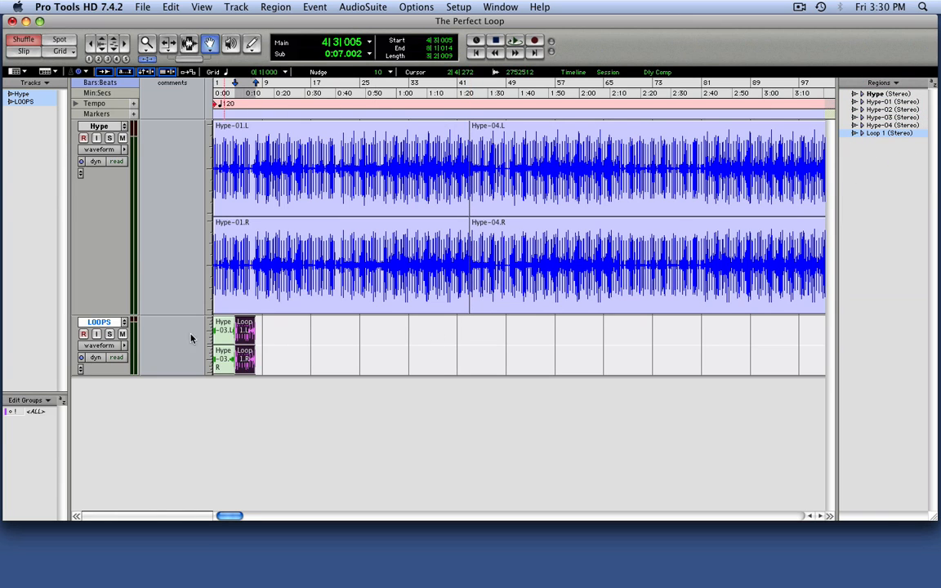
Mute the Hype track and play the Hype-03 and Loop 1 regions on LOOPS together as one selection, fitted to the view.
{"action": "left_click", "coordinate": [222, 335]}
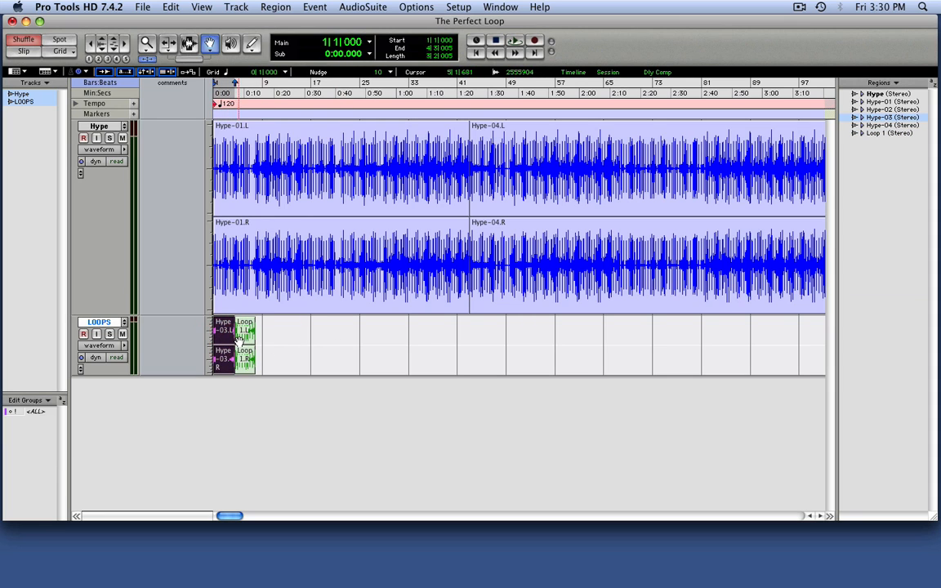
{"action": "left_click", "coordinate": [241, 340], "text": "shift"}
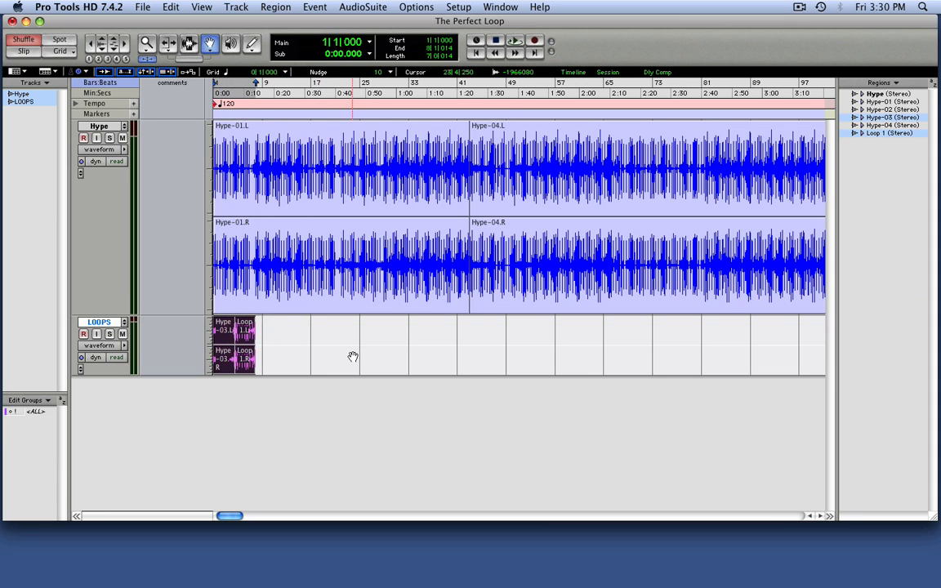
{"action": "key", "text": "e"}
{"action": "key", "text": "e"}
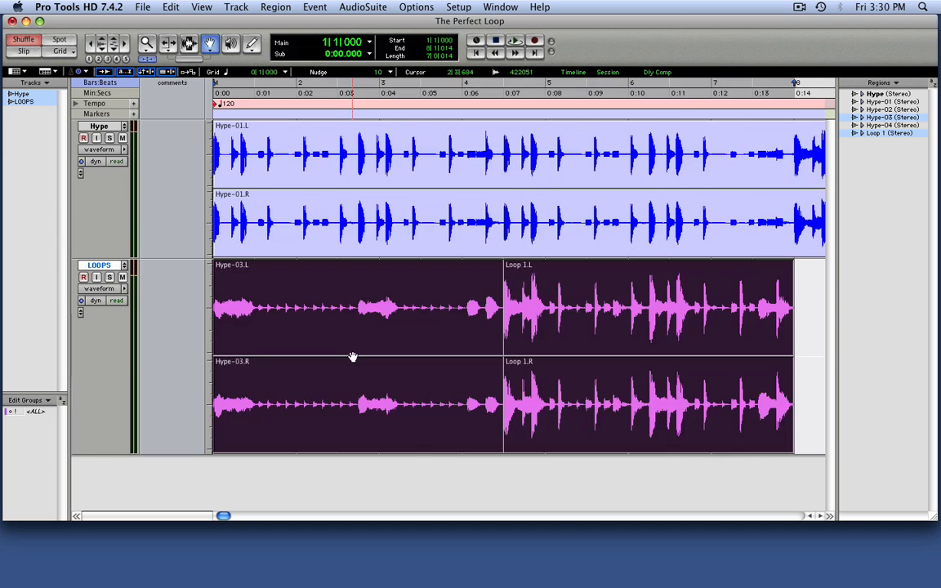
{"action": "left_click", "coordinate": [122, 139]}
{"action": "key", "text": "space"}
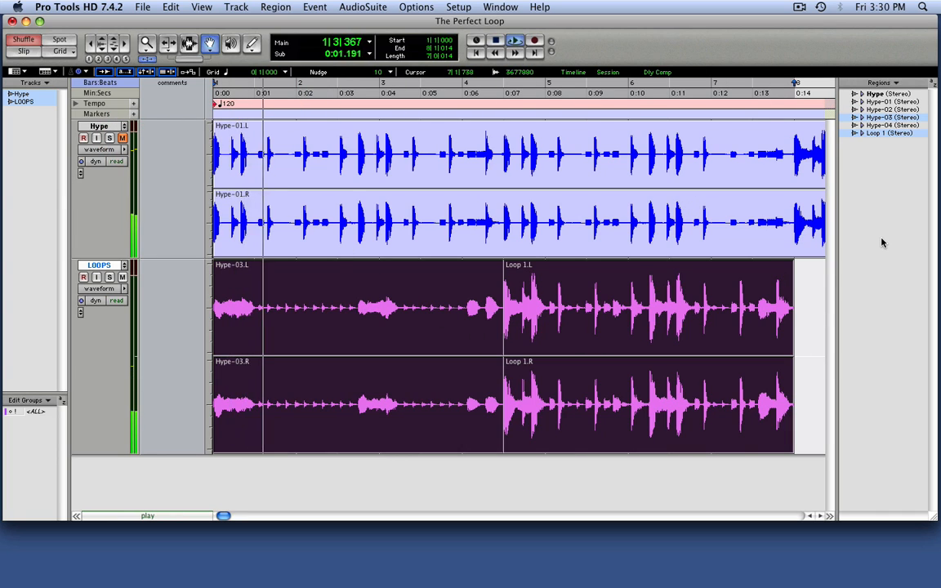